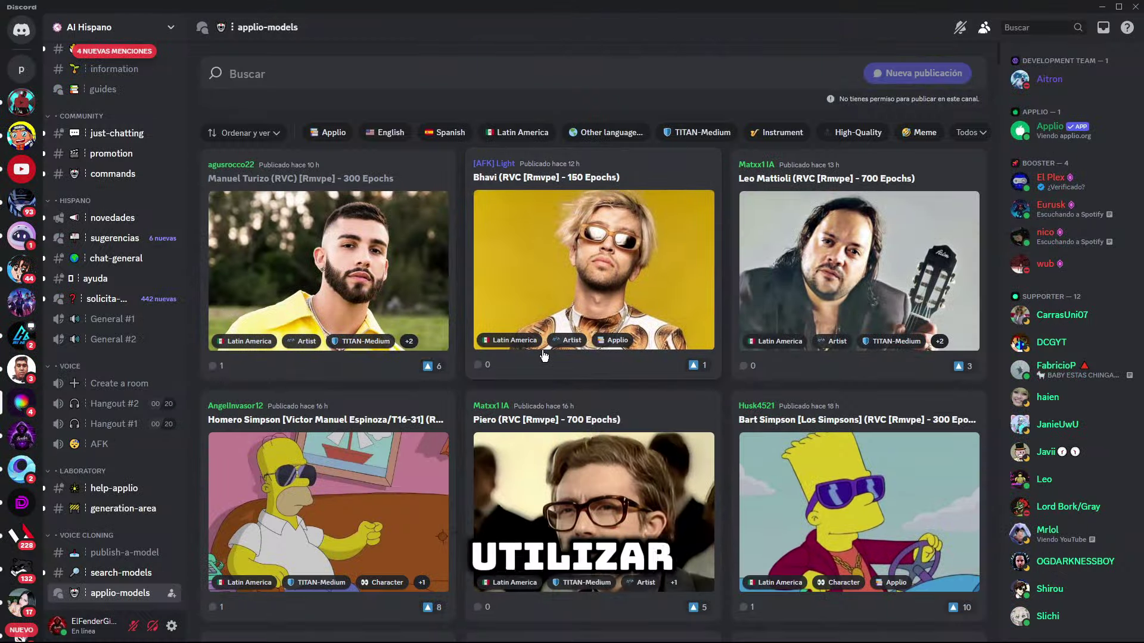
scroll(544, 355, down, 10)
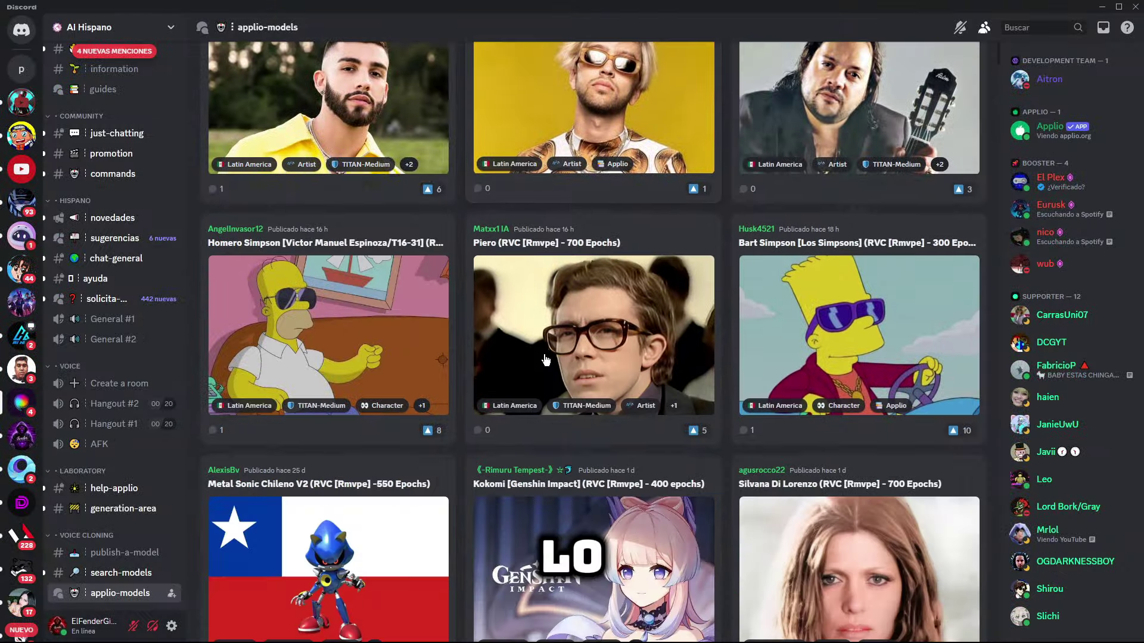
scroll(549, 373, down, 10)
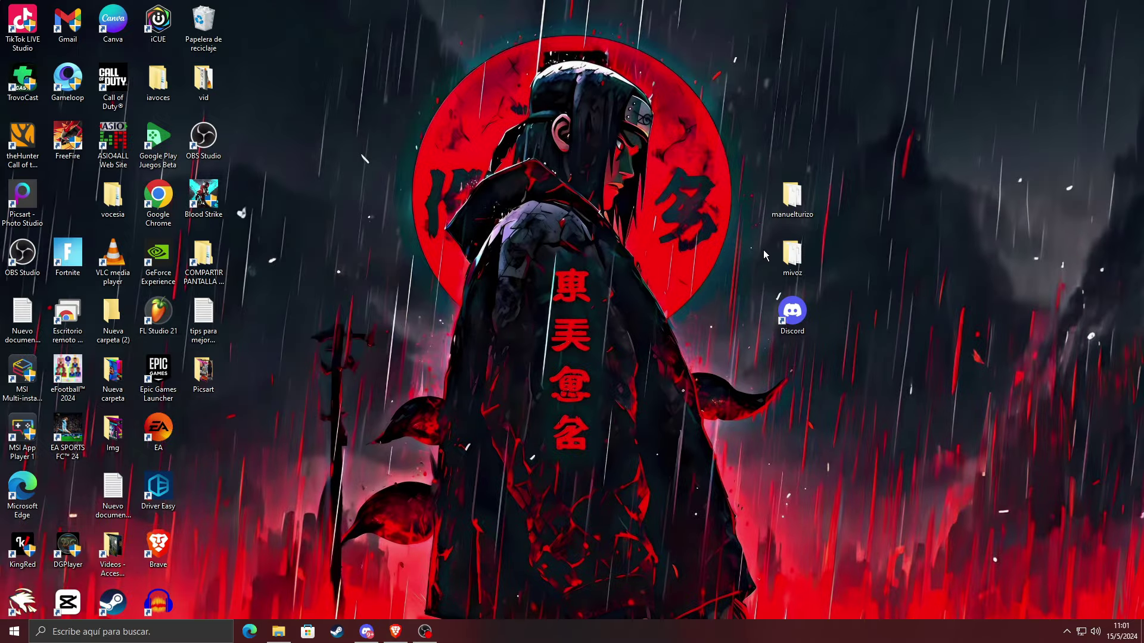
drag(799, 268, 739, 258)
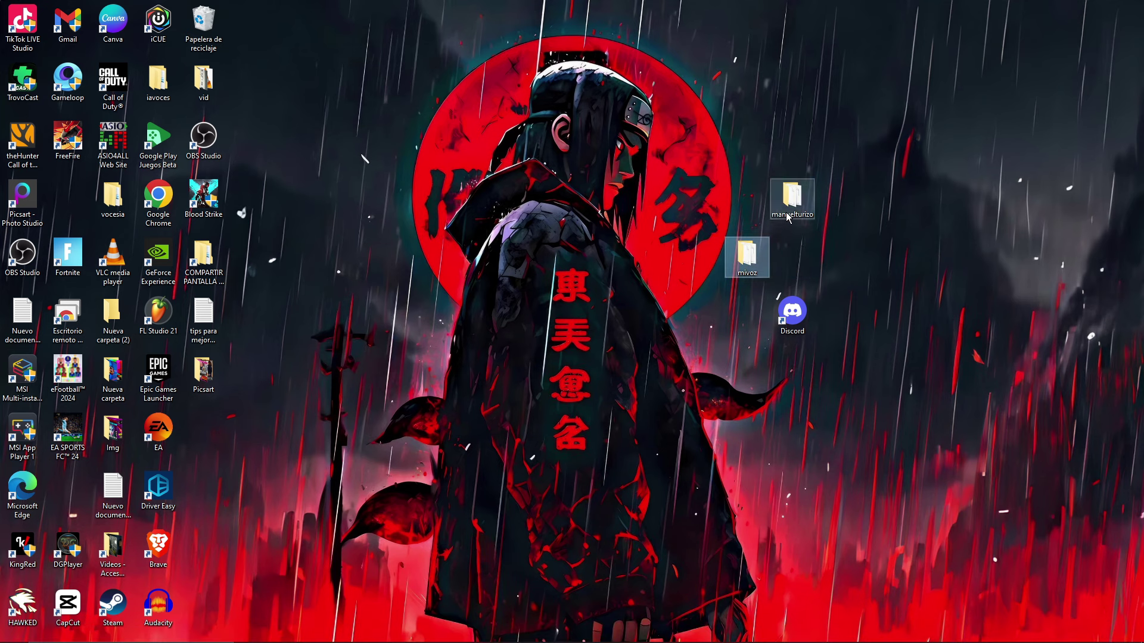
drag(743, 259, 793, 256)
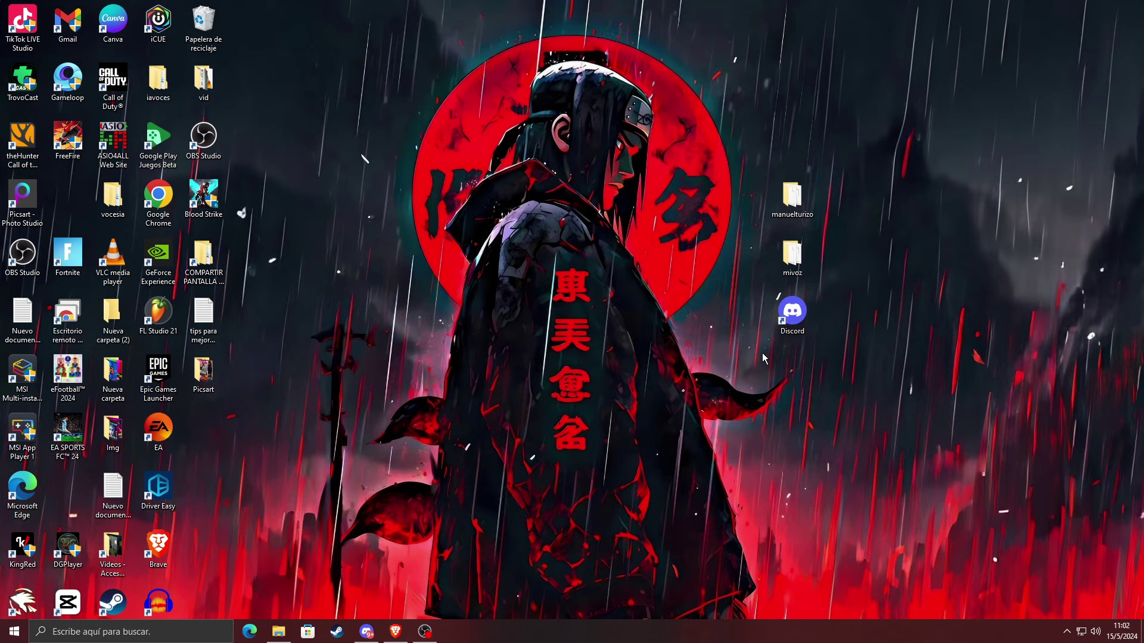
Step: Switch to Discord and open the applio-models channel of the AI Hispano server
click(365, 632)
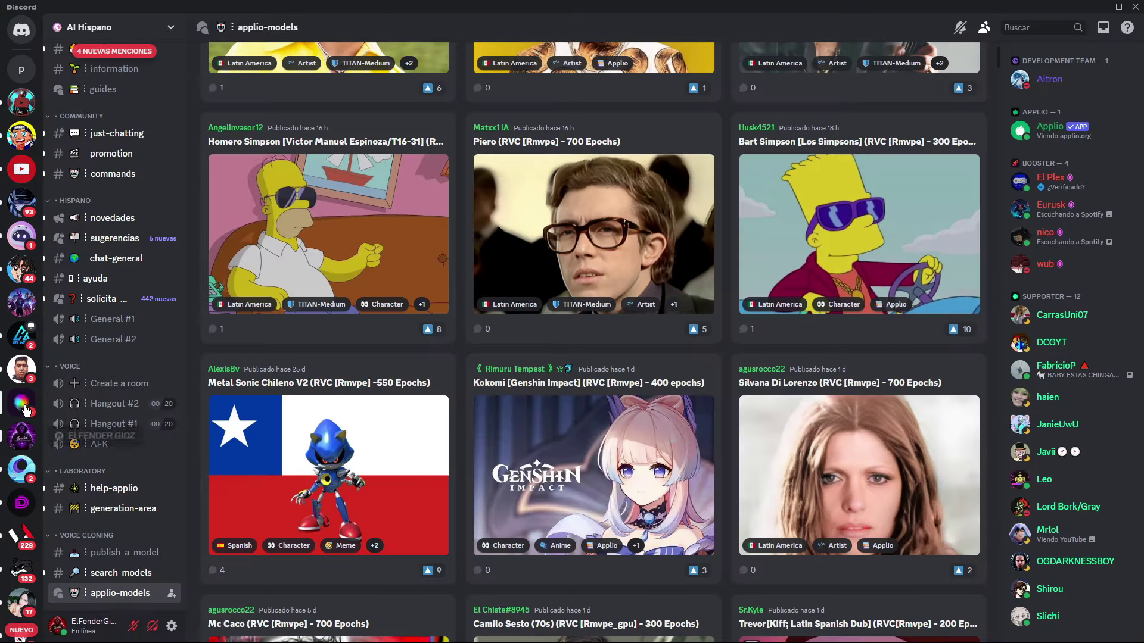
mouse_move(108, 603)
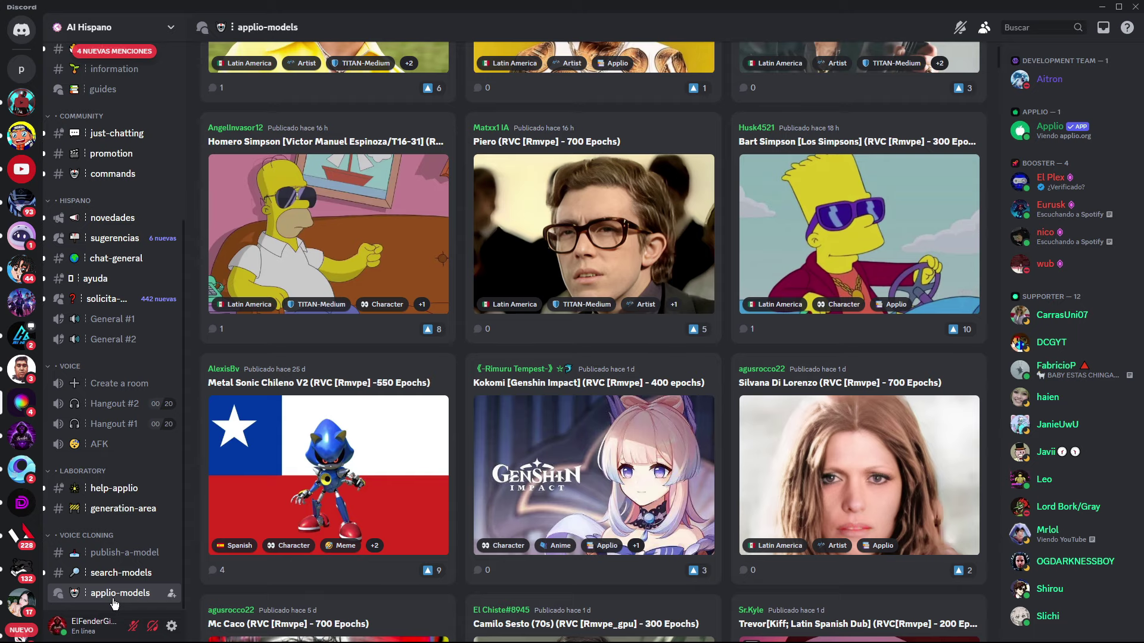
click(134, 600)
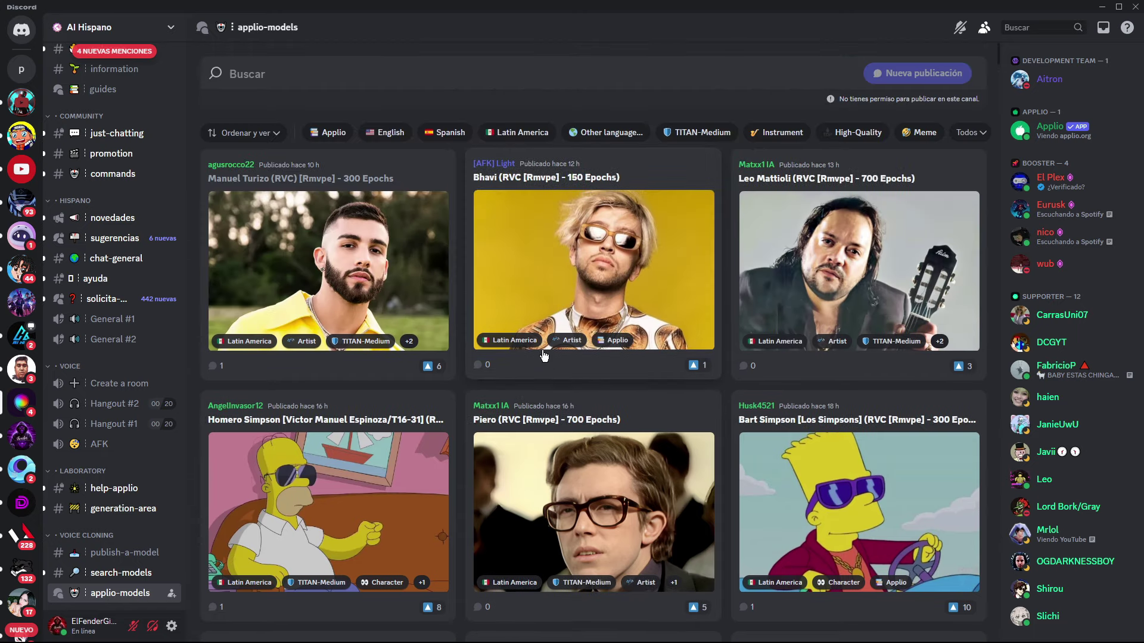
Step: Browse the voice model posts in the applio-models channel and search them for "HABLANDO"
scroll(546, 366, down, 5)
scroll(546, 366, down, 20)
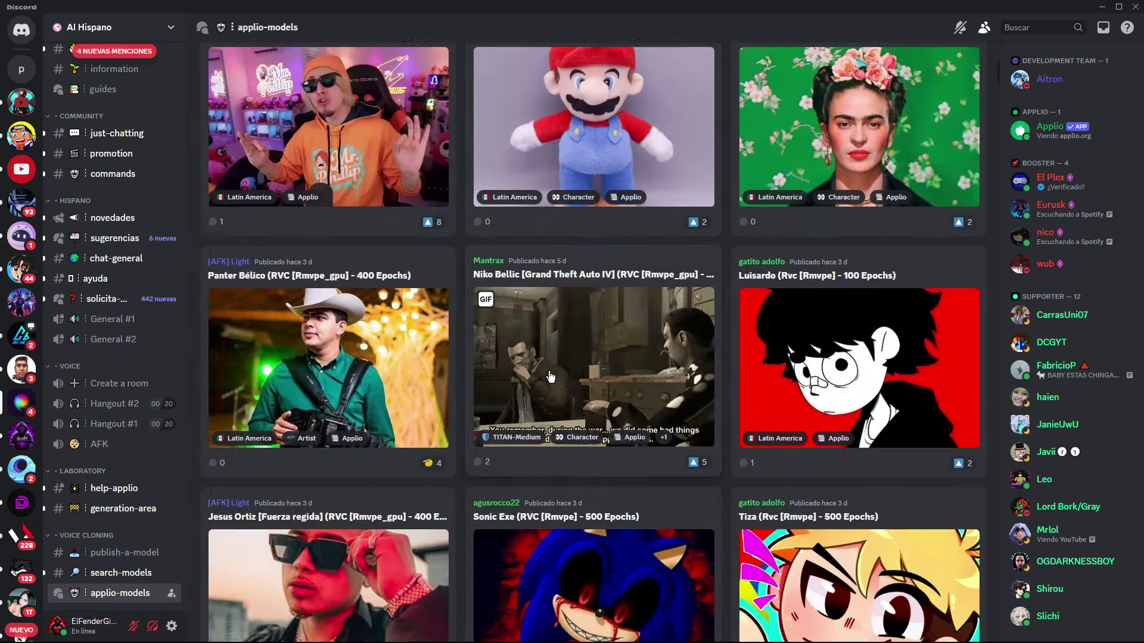
scroll(551, 379, down, 3)
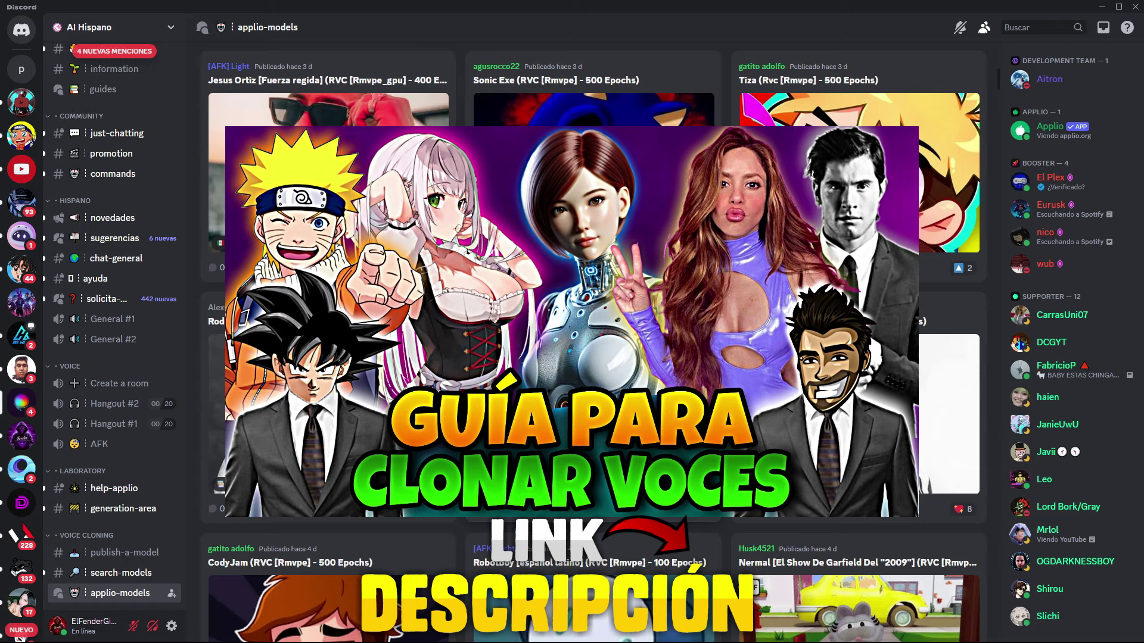
scroll(776, 331, up, 7)
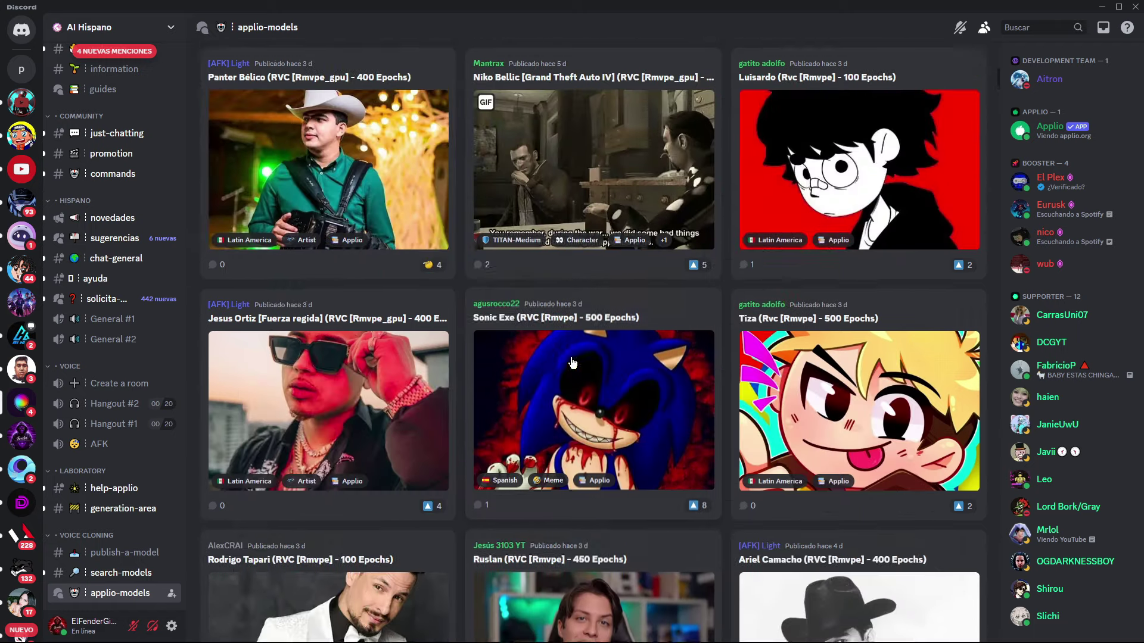
scroll(775, 330, up, 15)
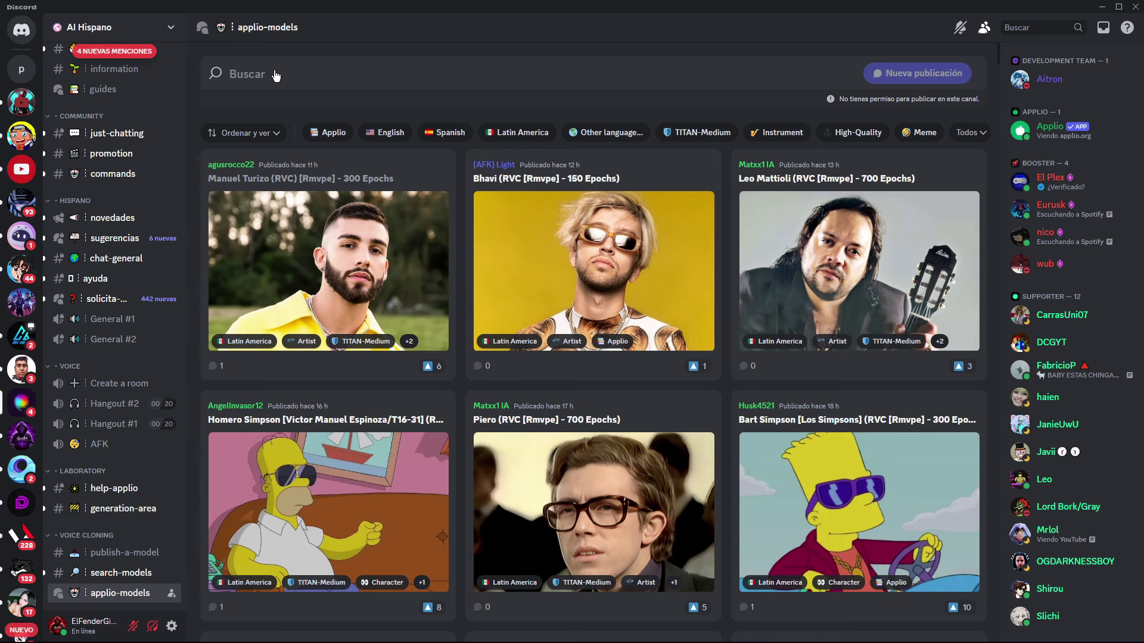
click(275, 74)
text(HABLANDO)
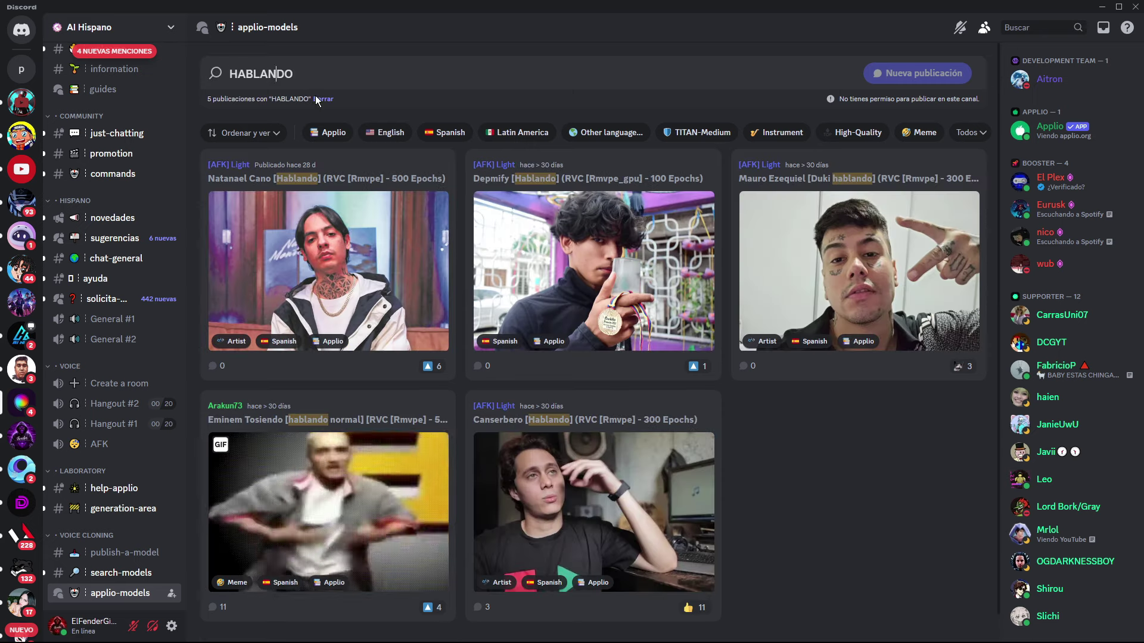
Step: Open the Natanael Cano [Hablando] model post and copy its Google Drive link
click(413, 178)
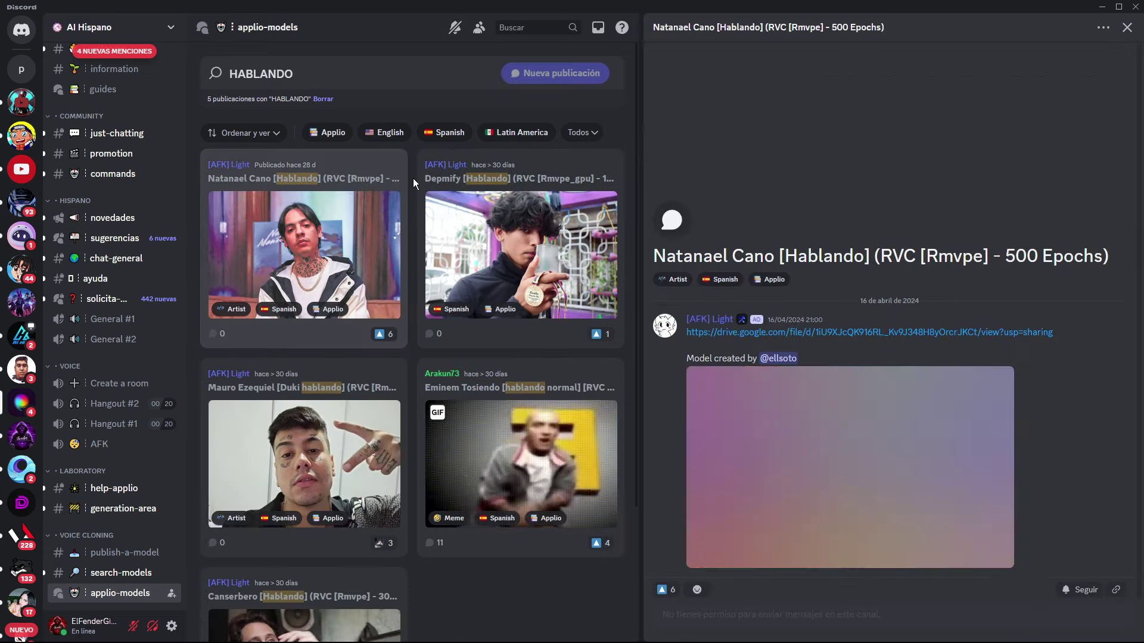
right_click(963, 335)
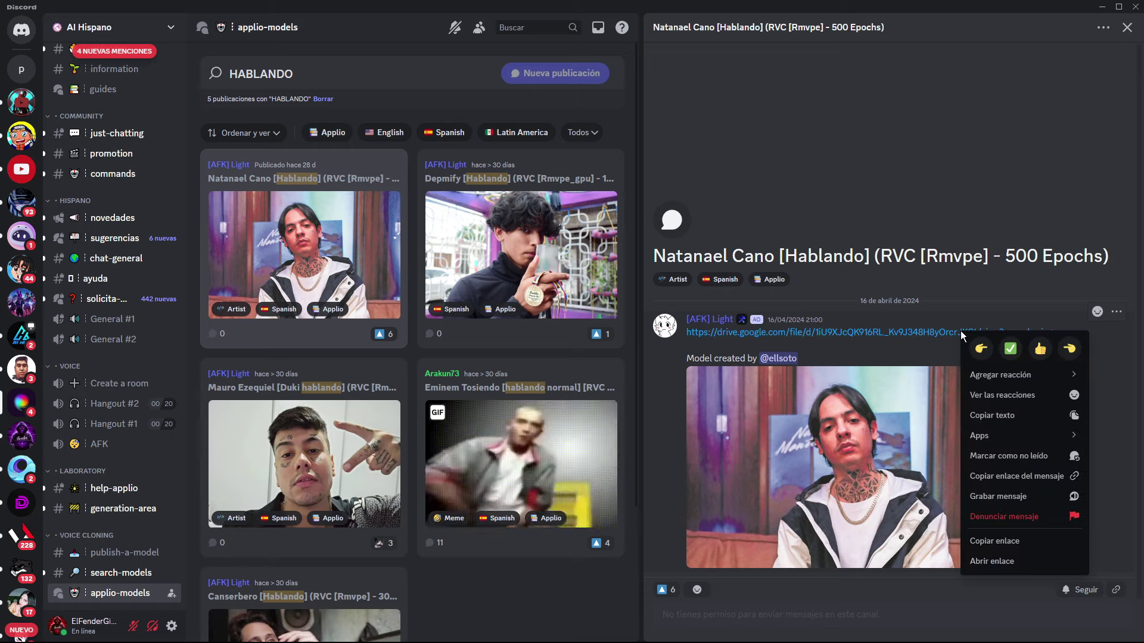
click(1024, 541)
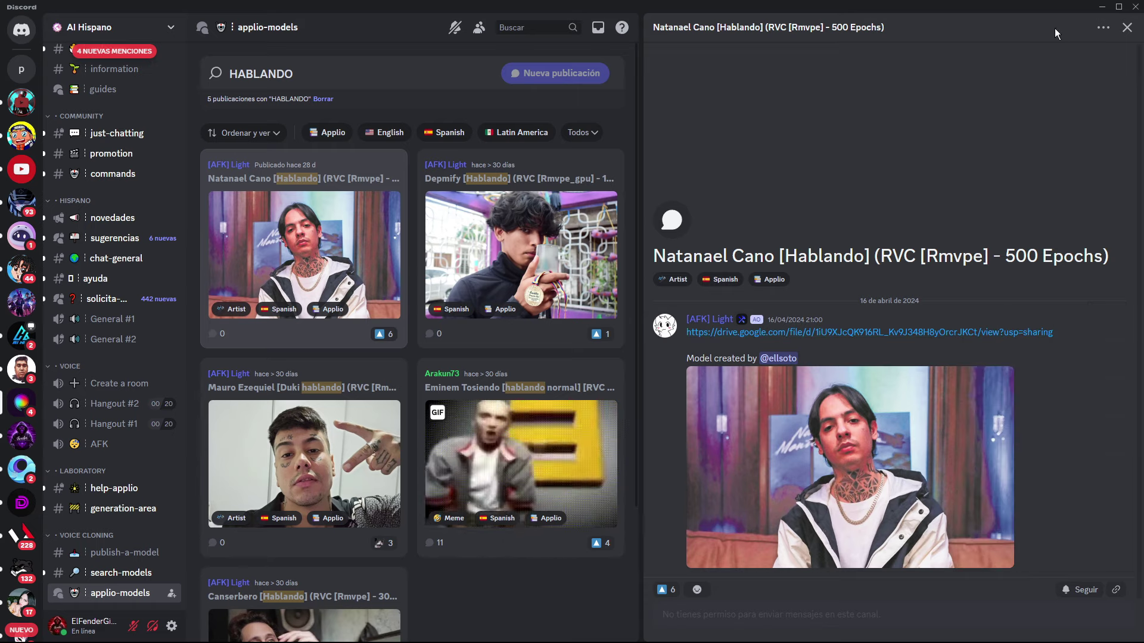
Step: Minimize Discord, switch to the Brave browser and load the copied Google Drive link in the empty new tab
click(1102, 7)
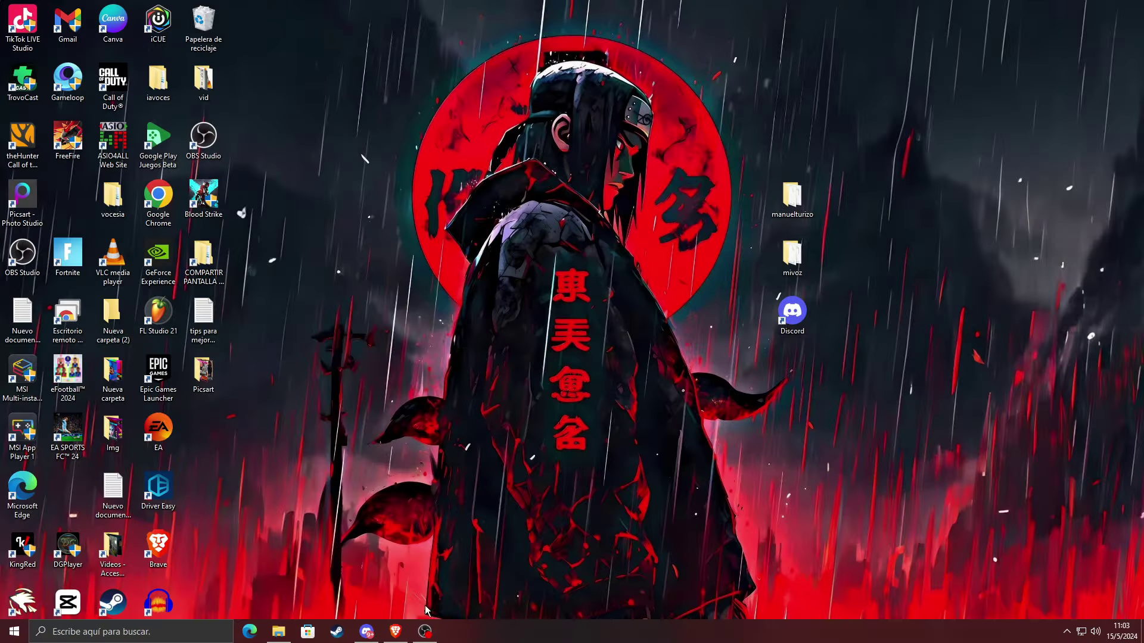
click(394, 632)
click(158, 13)
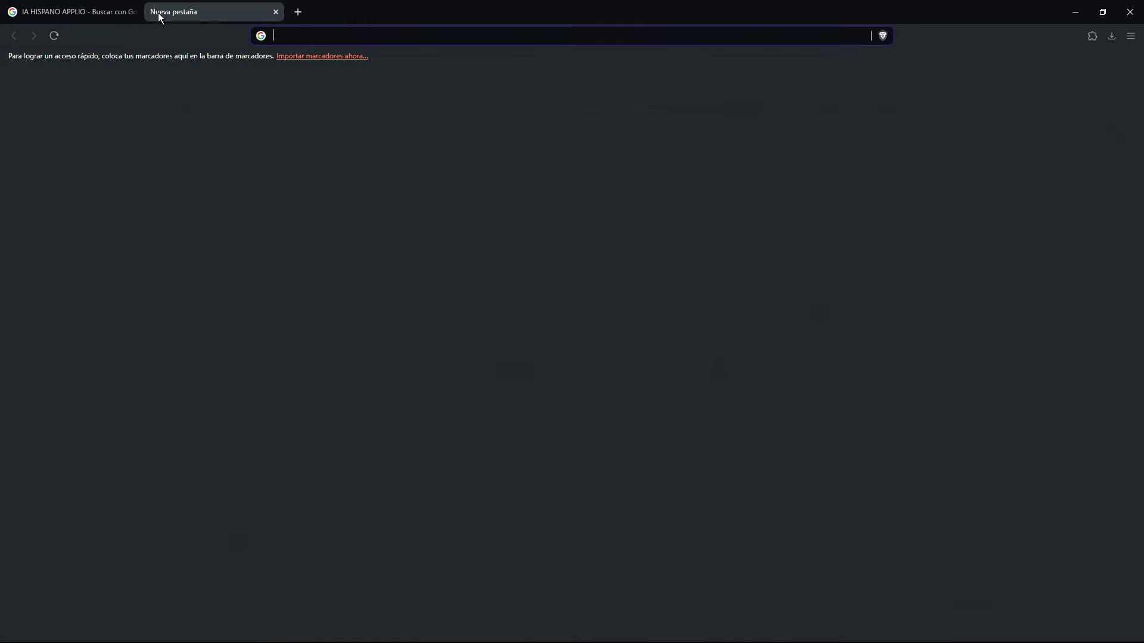
right_click(281, 35)
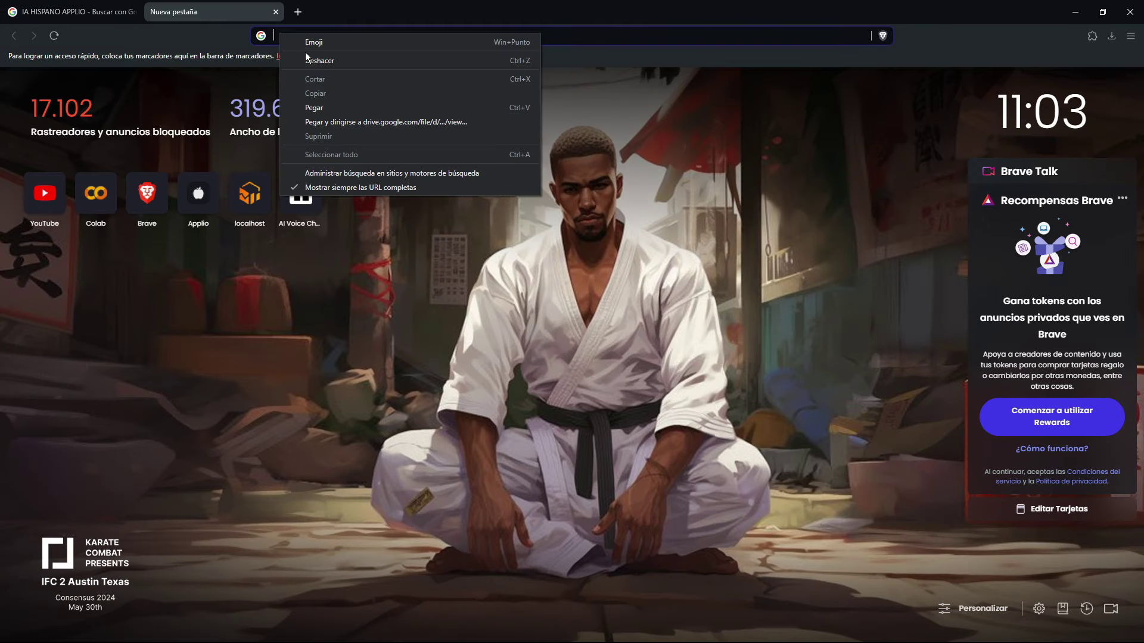
click(320, 121)
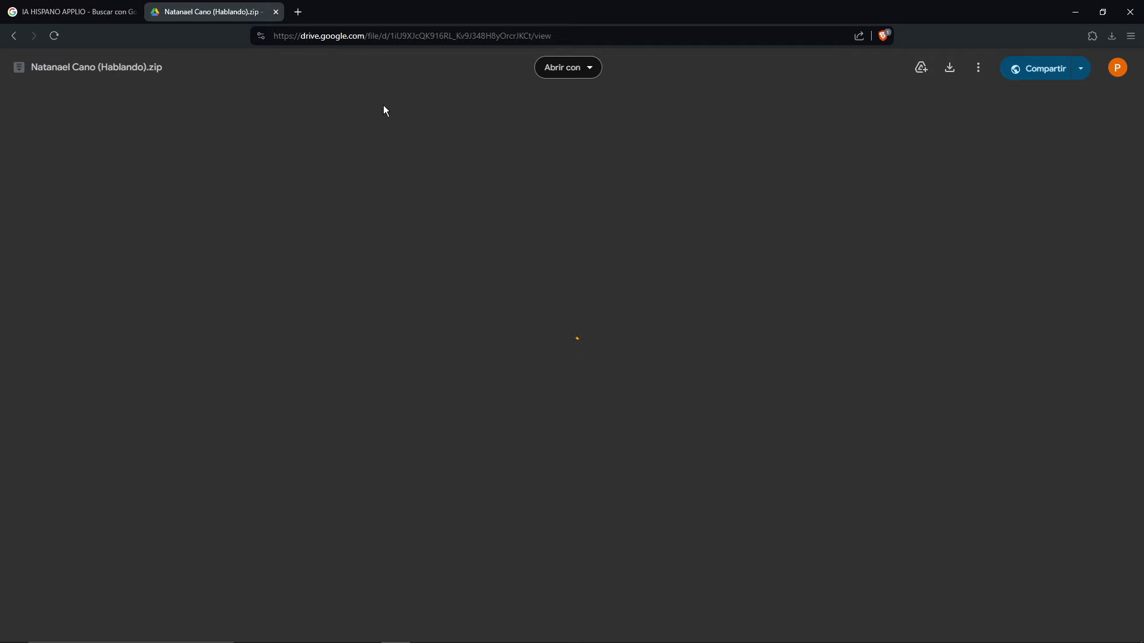
Step: Download Natanael Cano (Hablando).zip despite the virus scan notice and save it in the Descargas folder
click(508, 323)
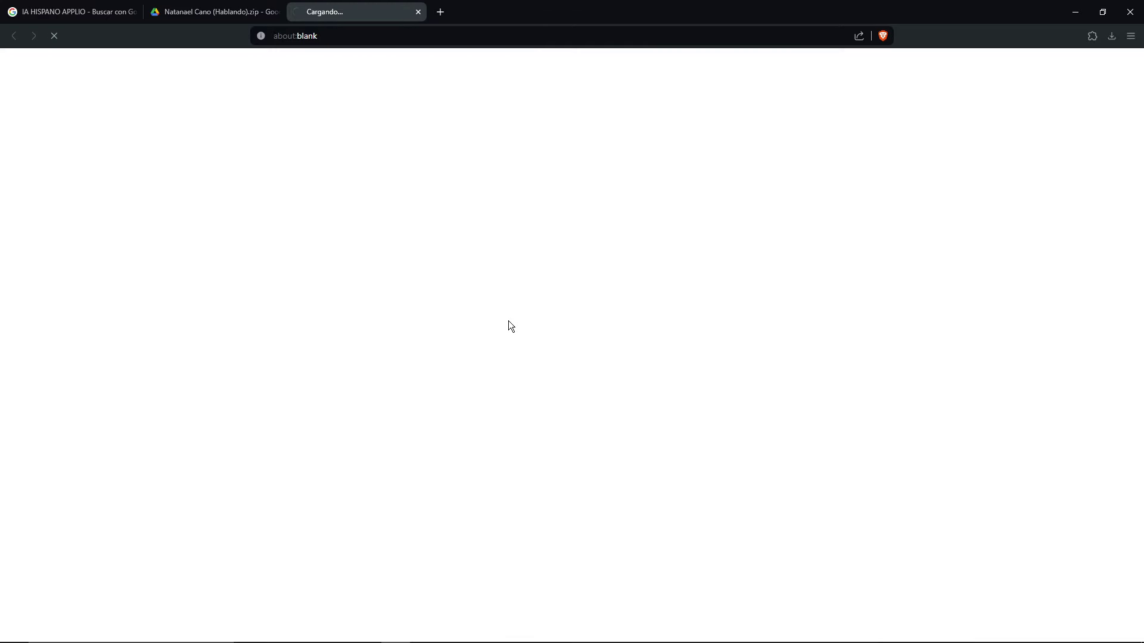
click(468, 149)
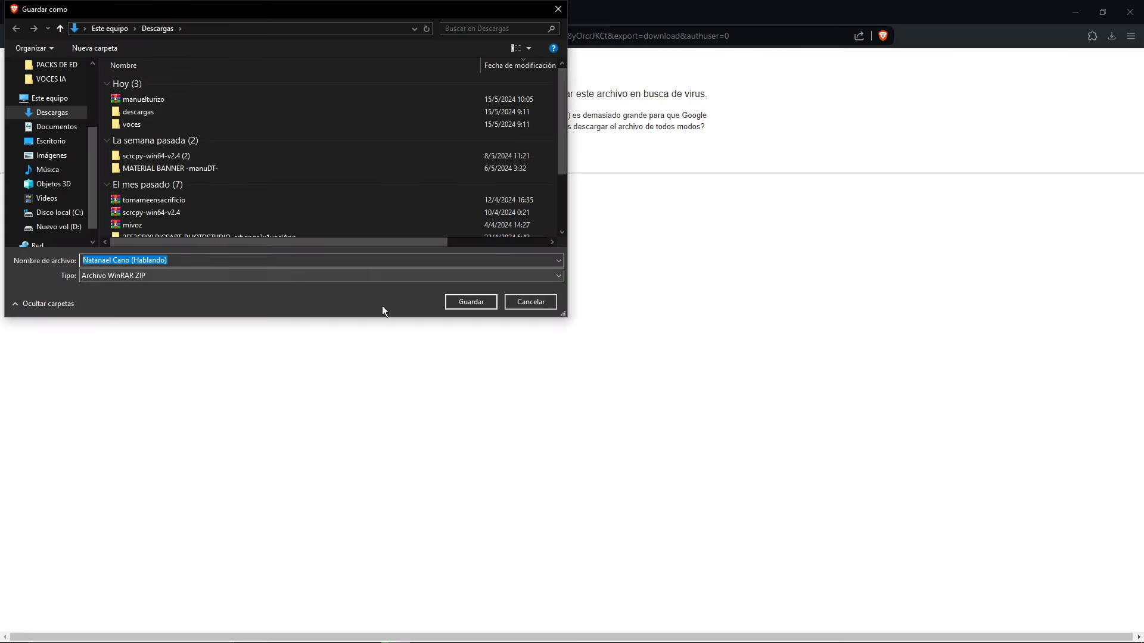
click(465, 306)
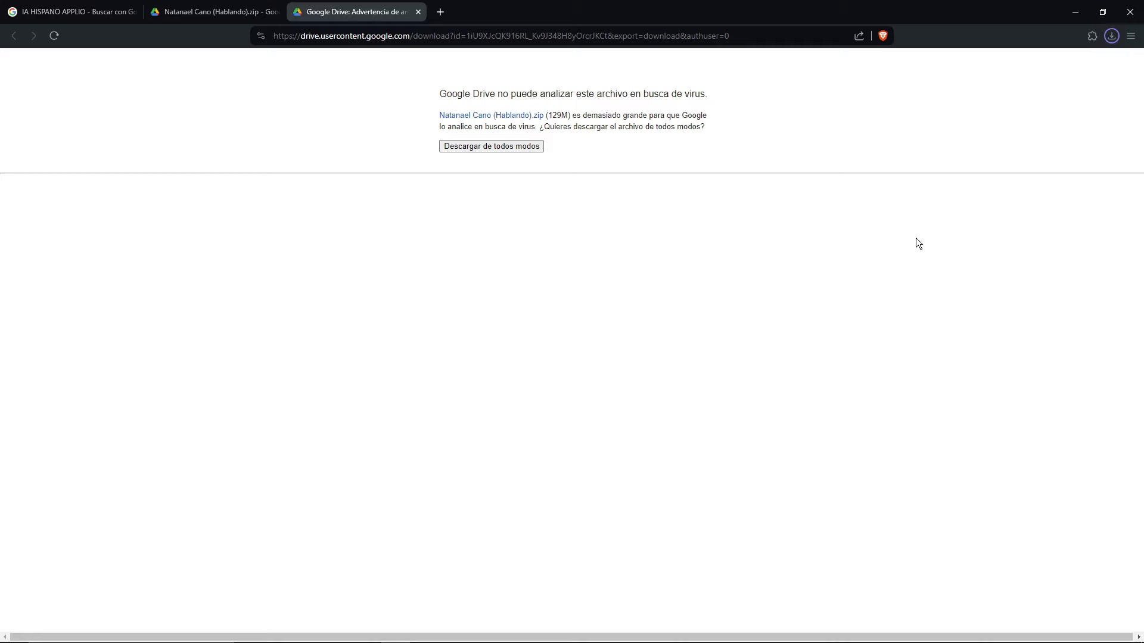
Step: Show the downloaded archive in its folder and extract it with WinRAR into a Natanael Cano (Hablando) folder
click(1085, 63)
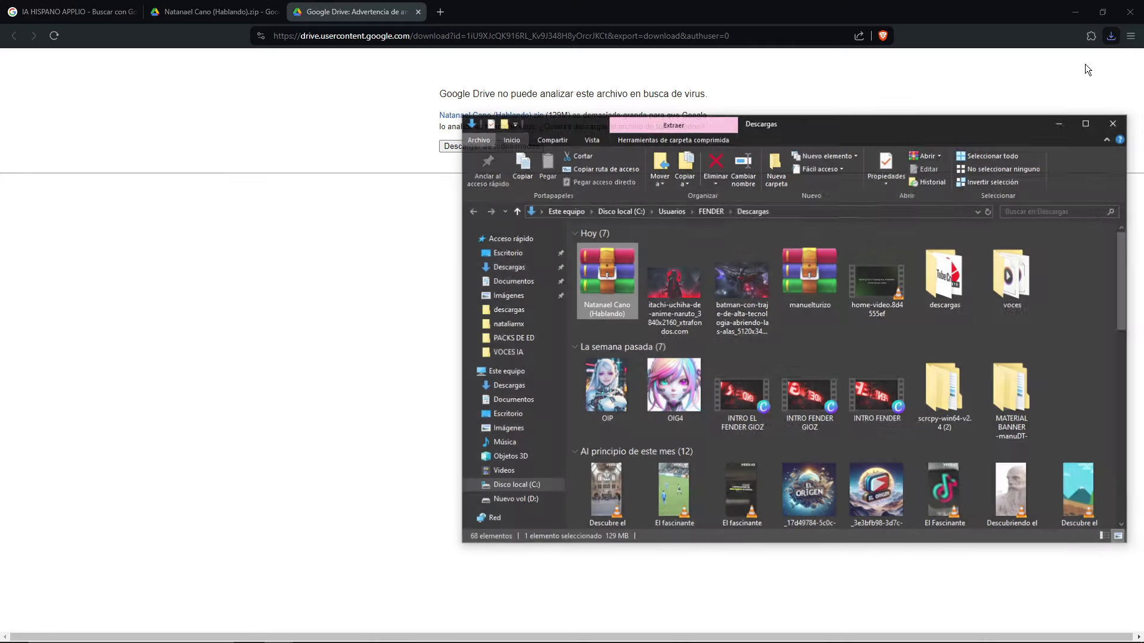
right_click(605, 277)
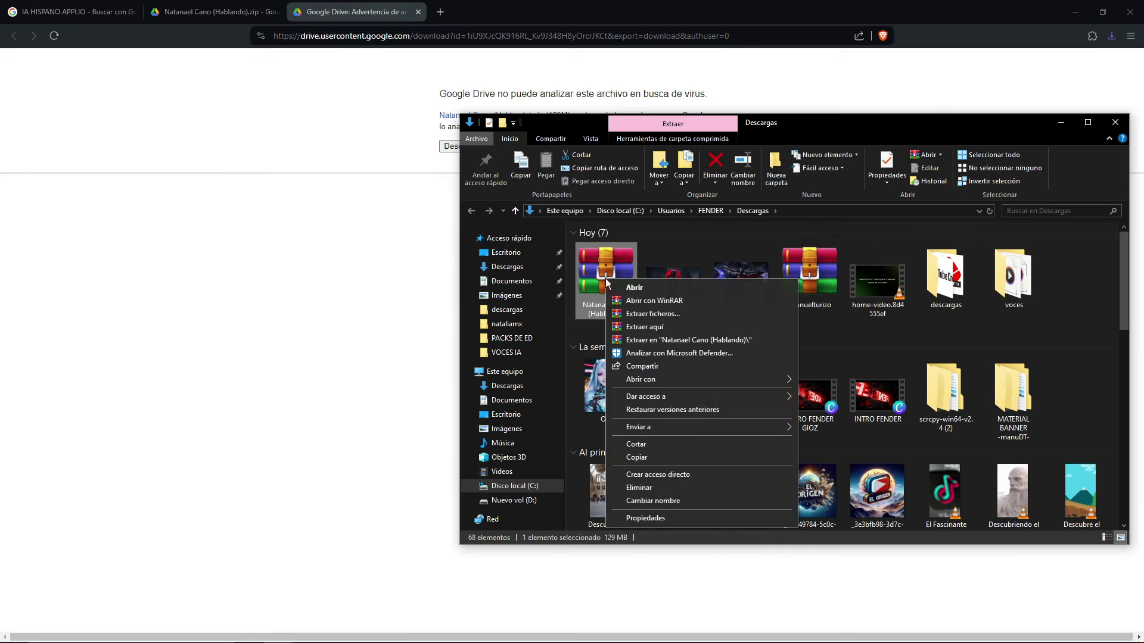
click(640, 314)
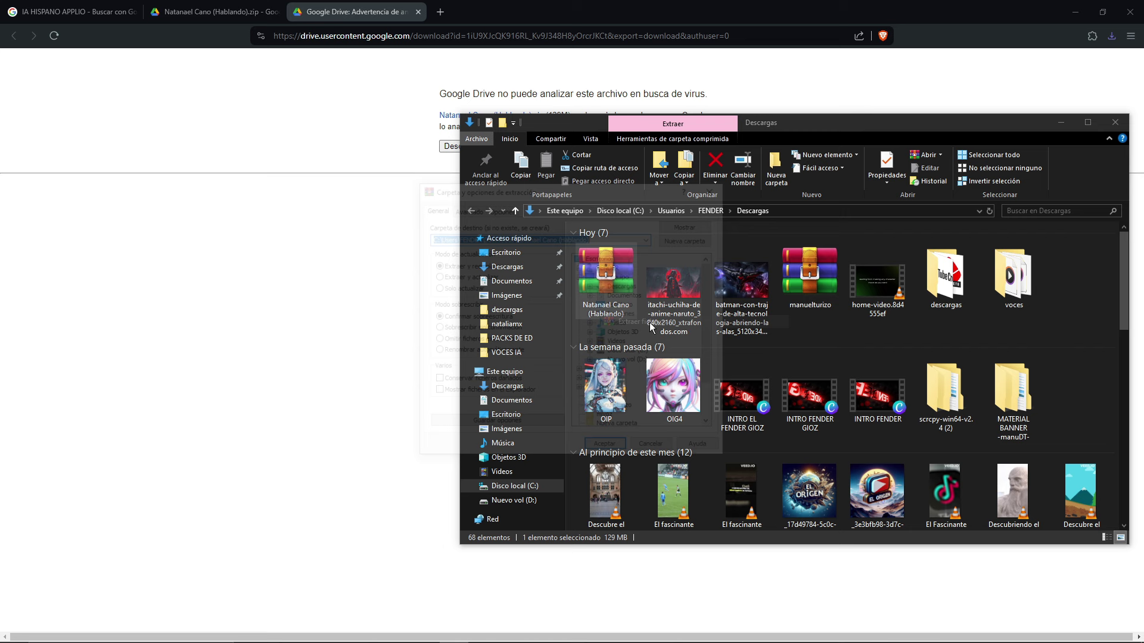
click(606, 449)
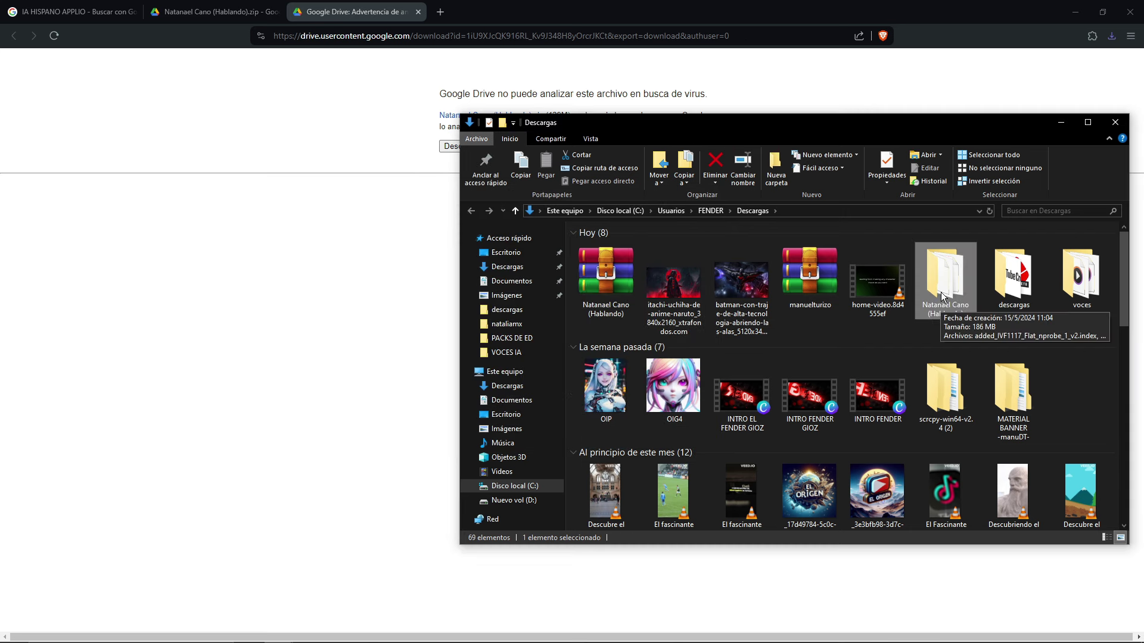
Step: Move the extracted Natanael Cano (Hablando) folder from Descargas to the desktop and place it just above the manuelturizo folder
right_click(947, 285)
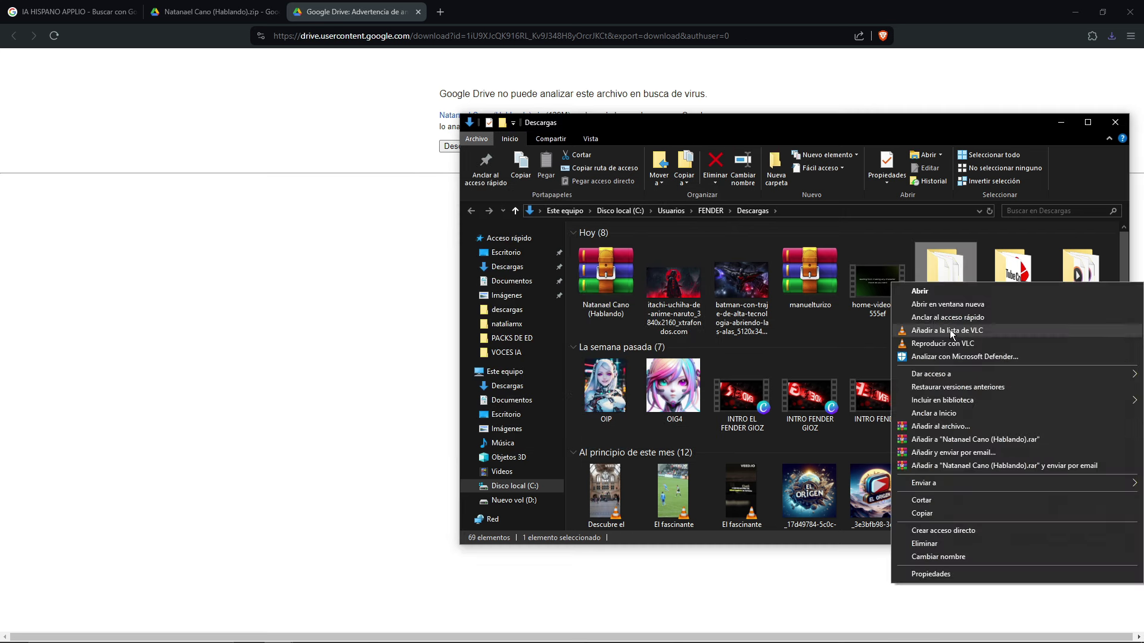
click(920, 500)
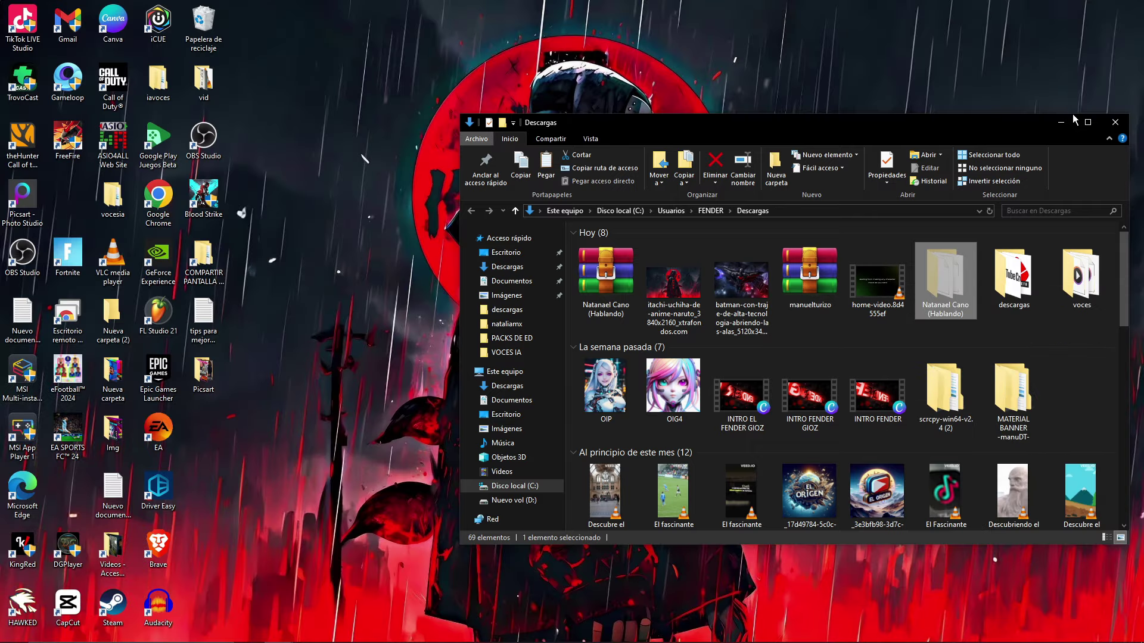
click(1115, 122)
right_click(780, 94)
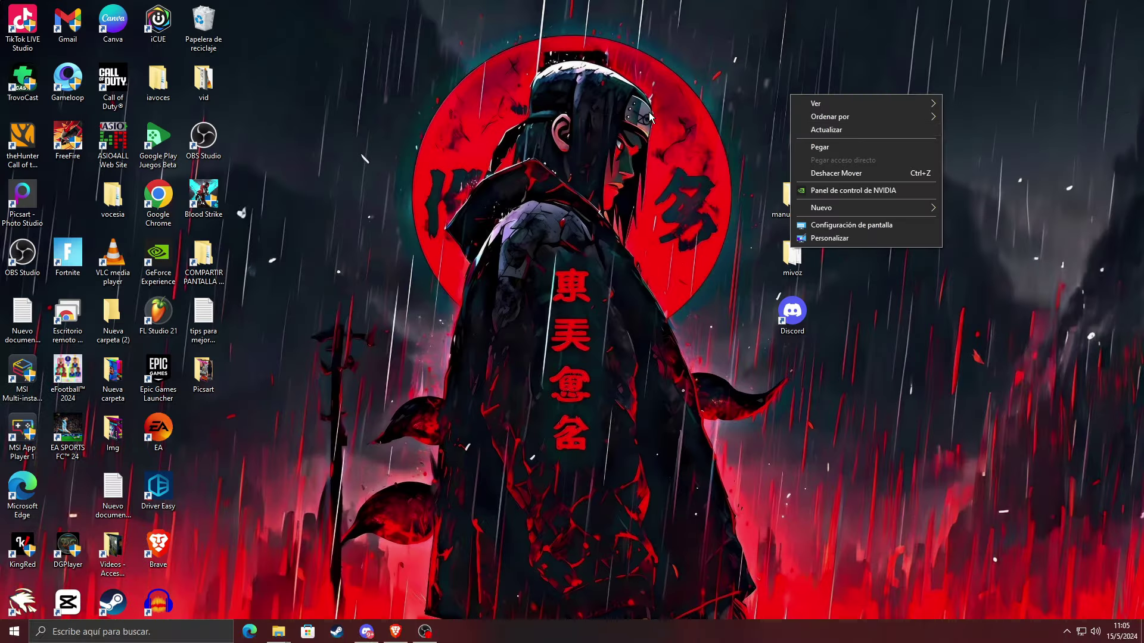
click(825, 147)
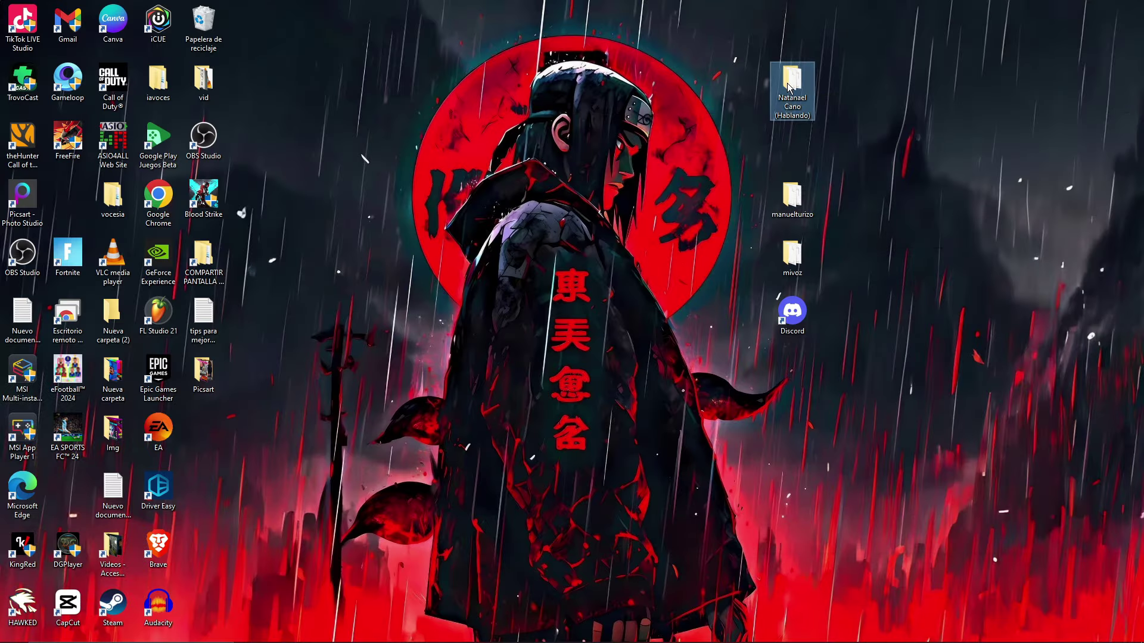
drag(791, 89, 792, 146)
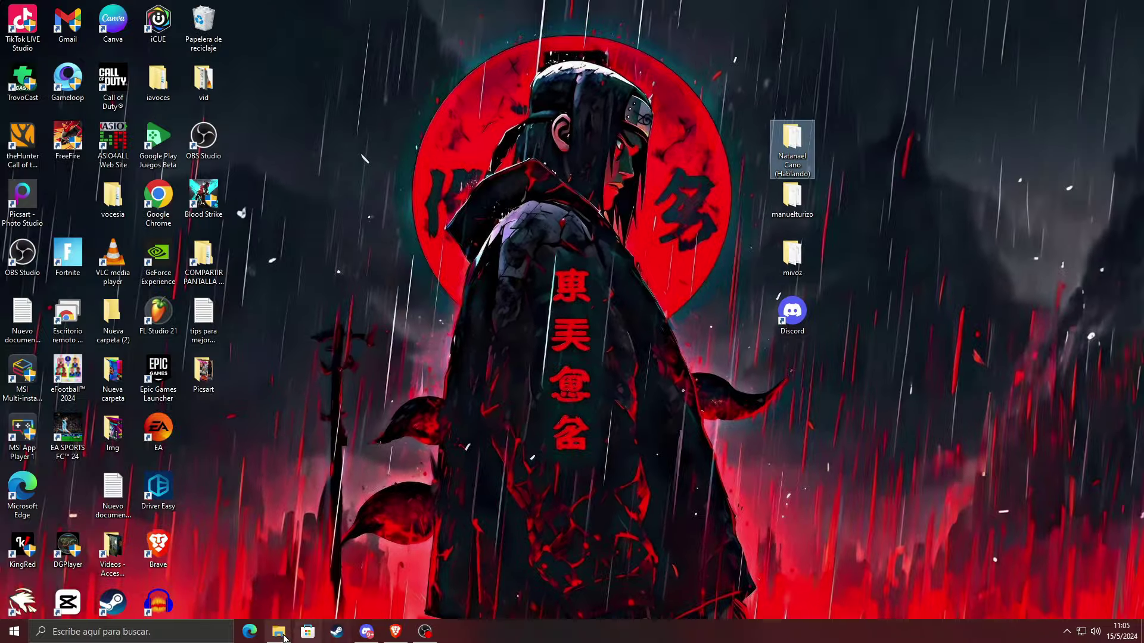
Step: Switch to Brave, open the IAHispano/Applio GitHub repository from the Google results and go to its README
click(393, 634)
click(393, 635)
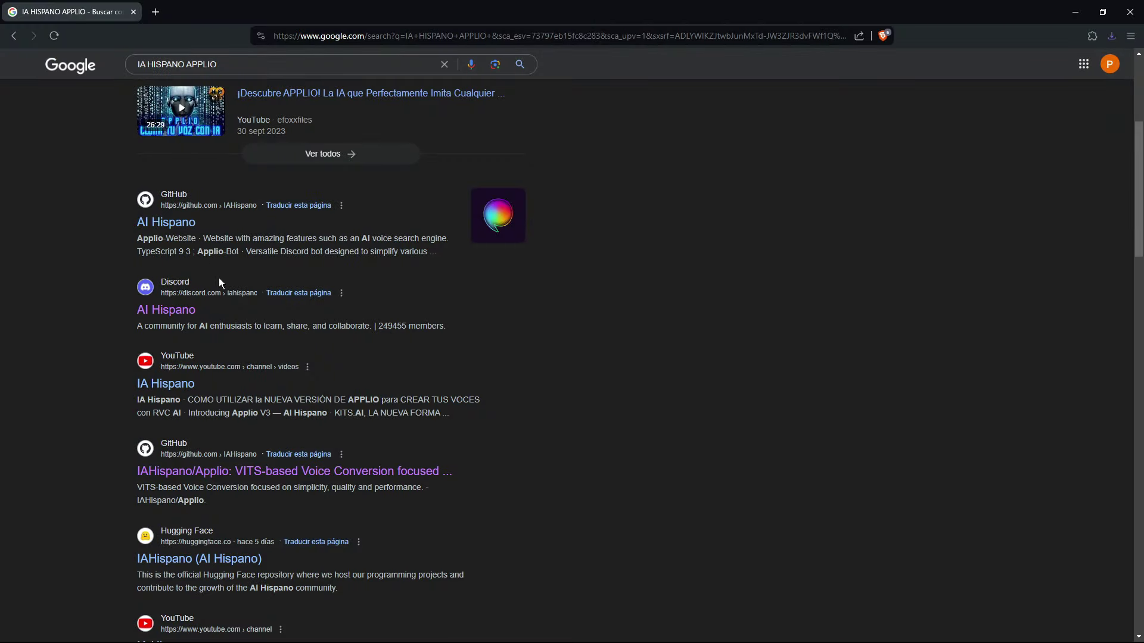
scroll(220, 279, down, 5)
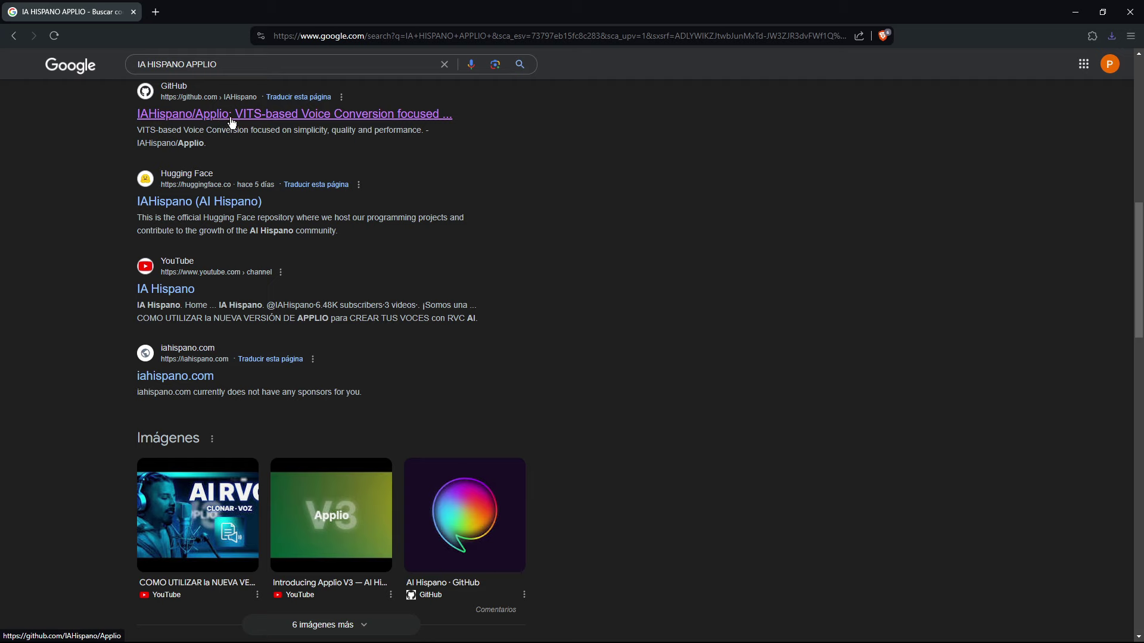
click(186, 119)
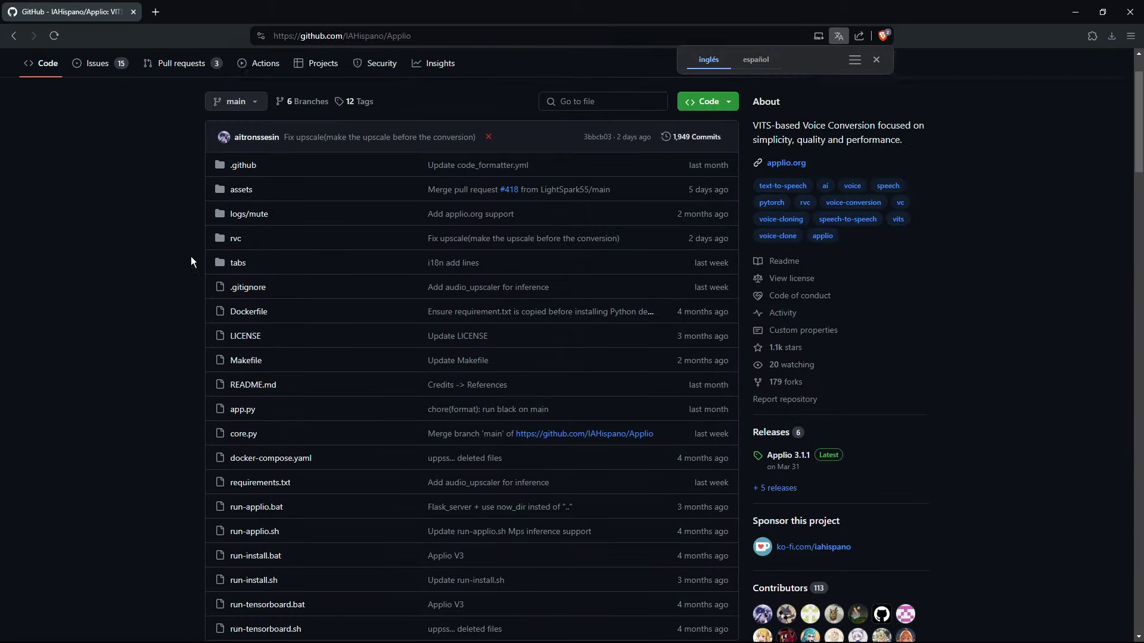
scroll(245, 320, down, 14)
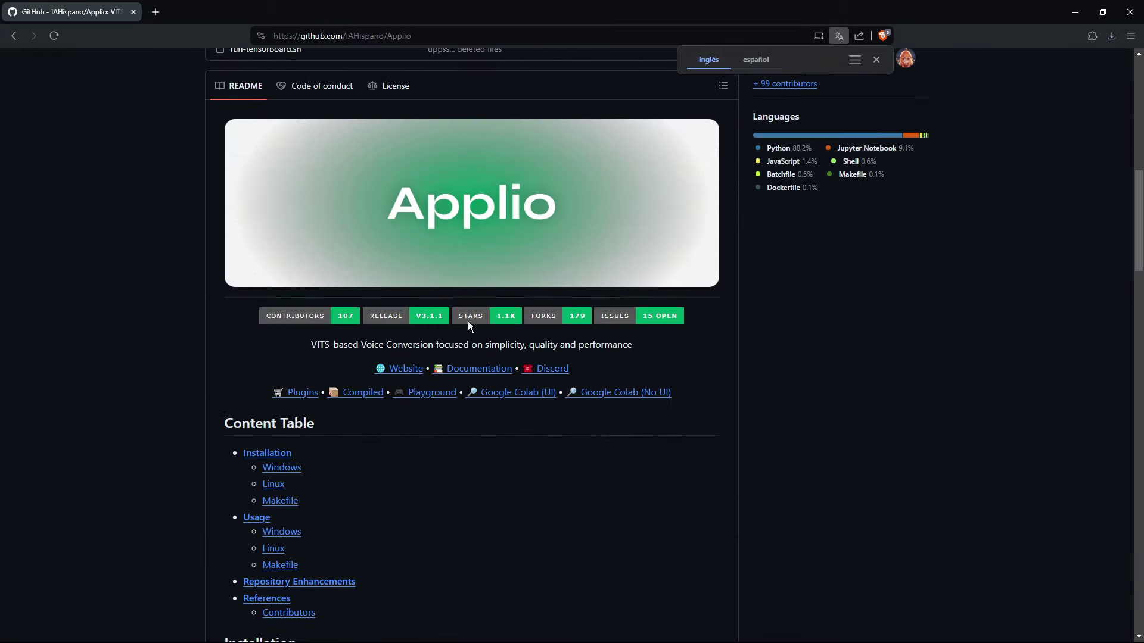
Step: Translate the Applio README page into Spanish and open the Compiled Versions link from its Installation section
scroll(429, 355, down, 1)
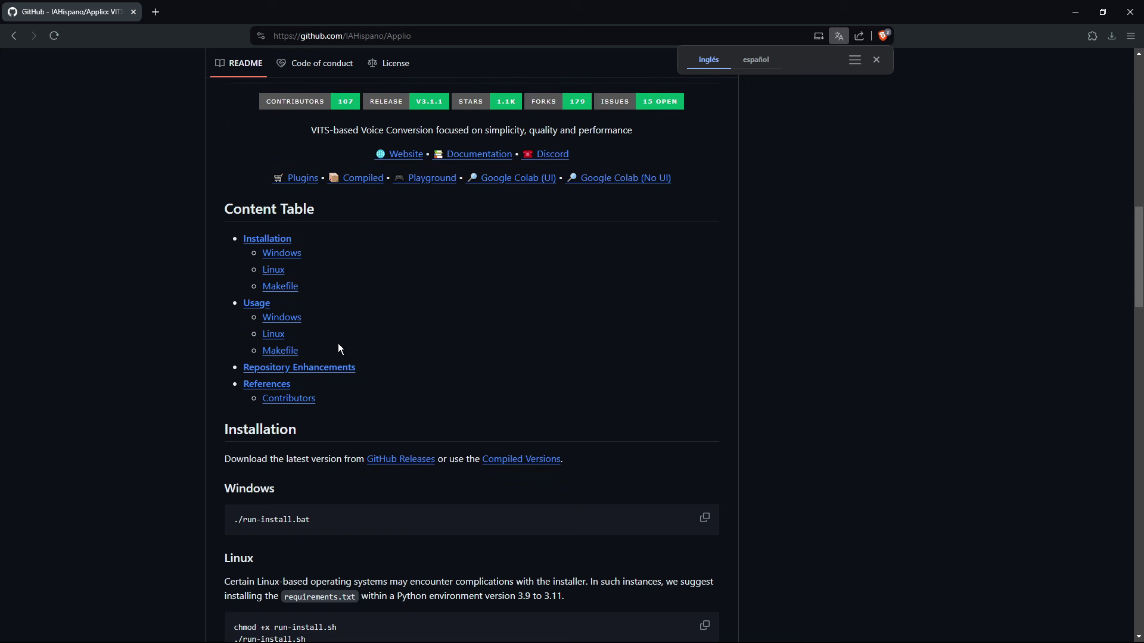
click(282, 325)
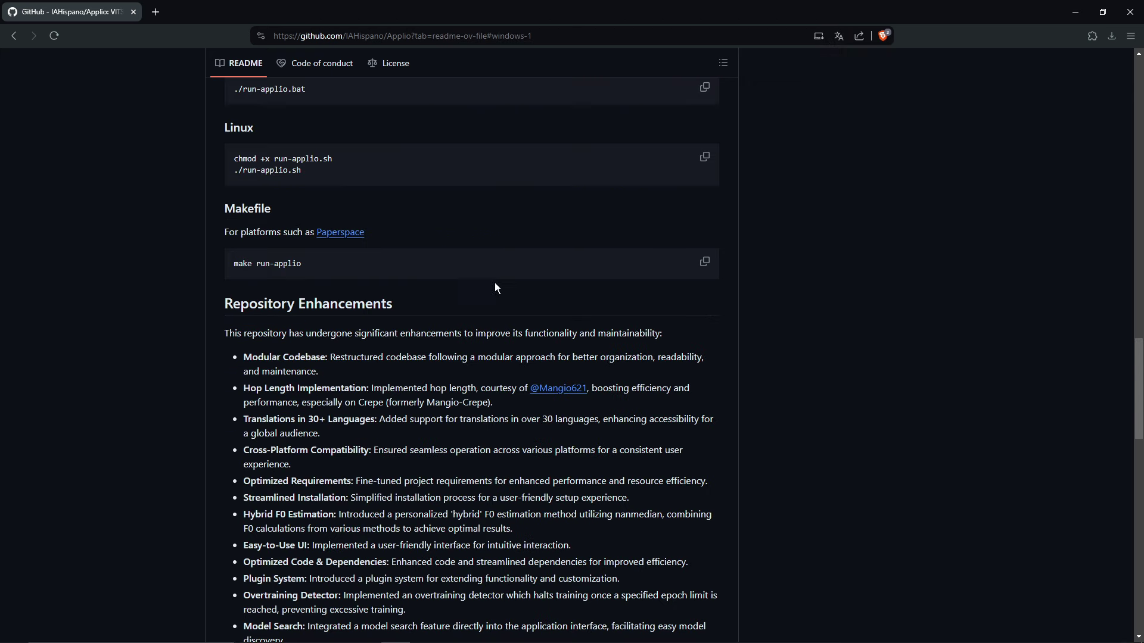
scroll(499, 280, up, 12)
scroll(503, 294, up, 1)
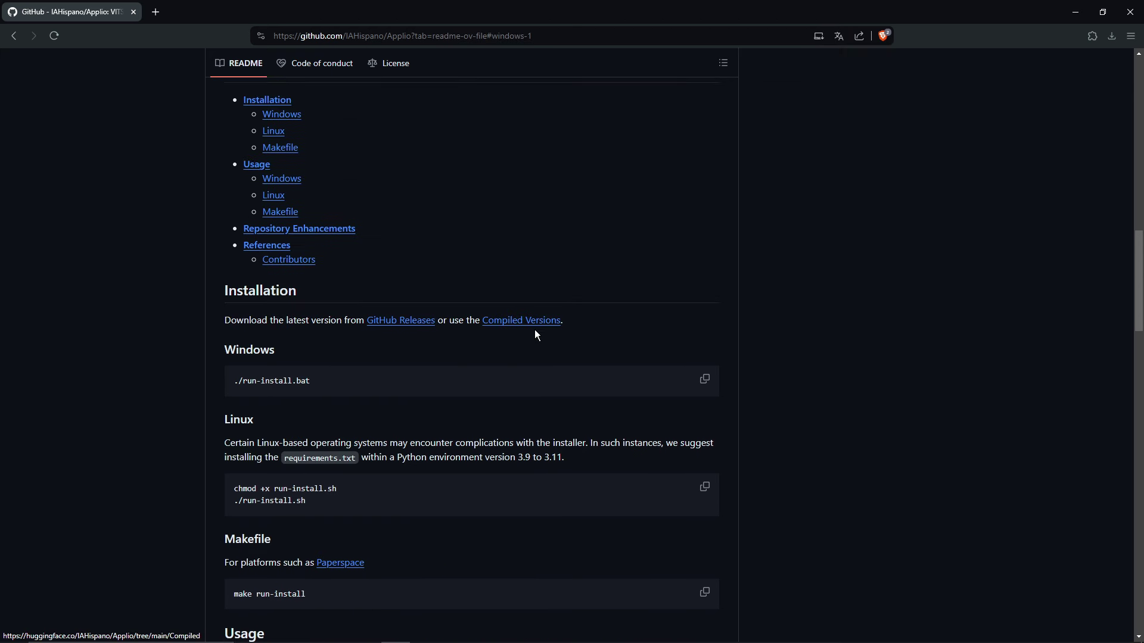
right_click(167, 309)
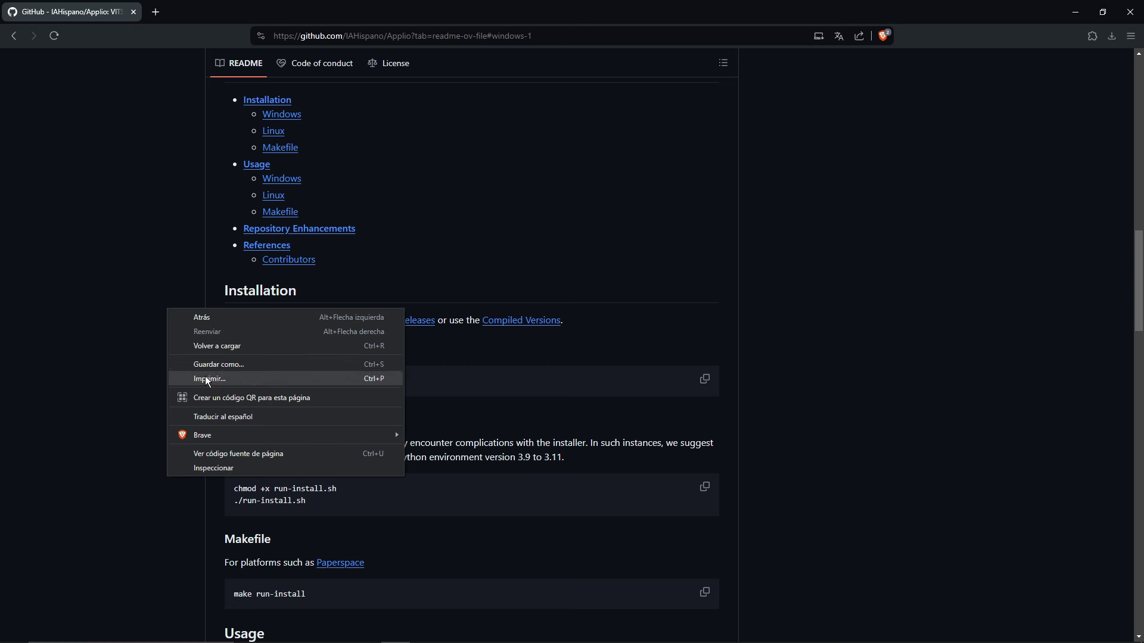
click(215, 416)
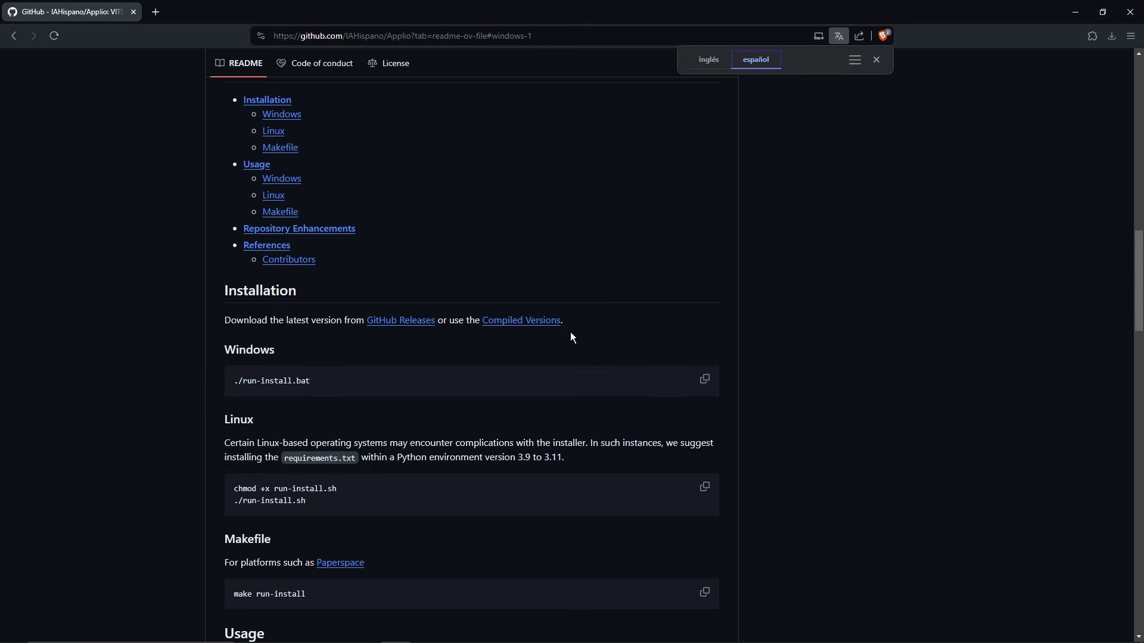
click(521, 325)
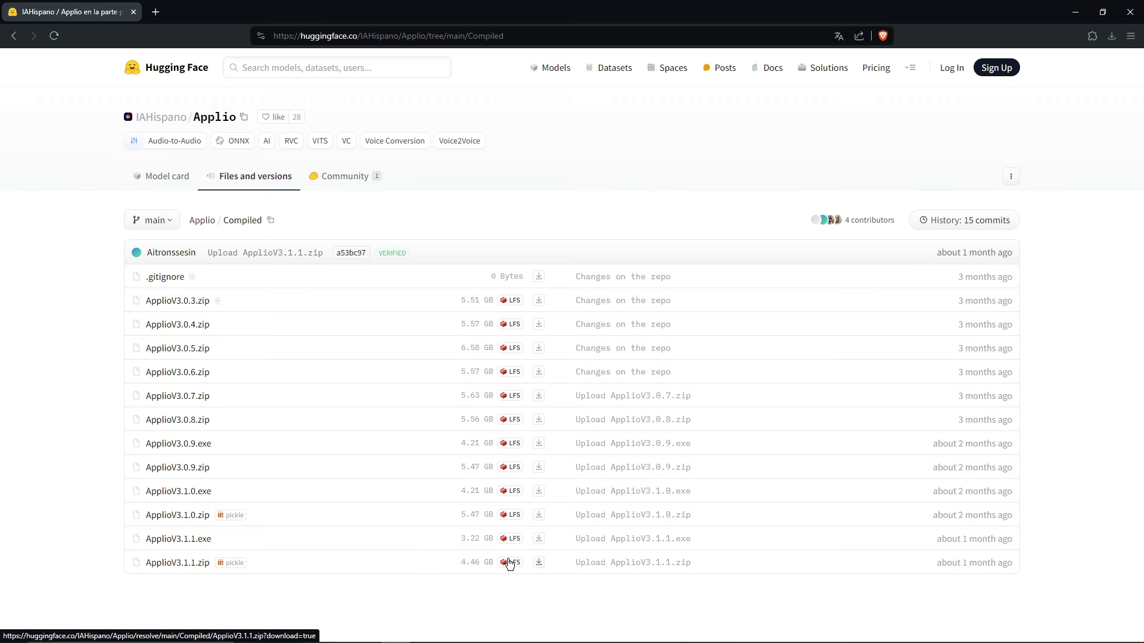
Step: Download ApplioV3.1.1.zip from the Compiled folder, save it in Descargas and check the download's progress
click(538, 563)
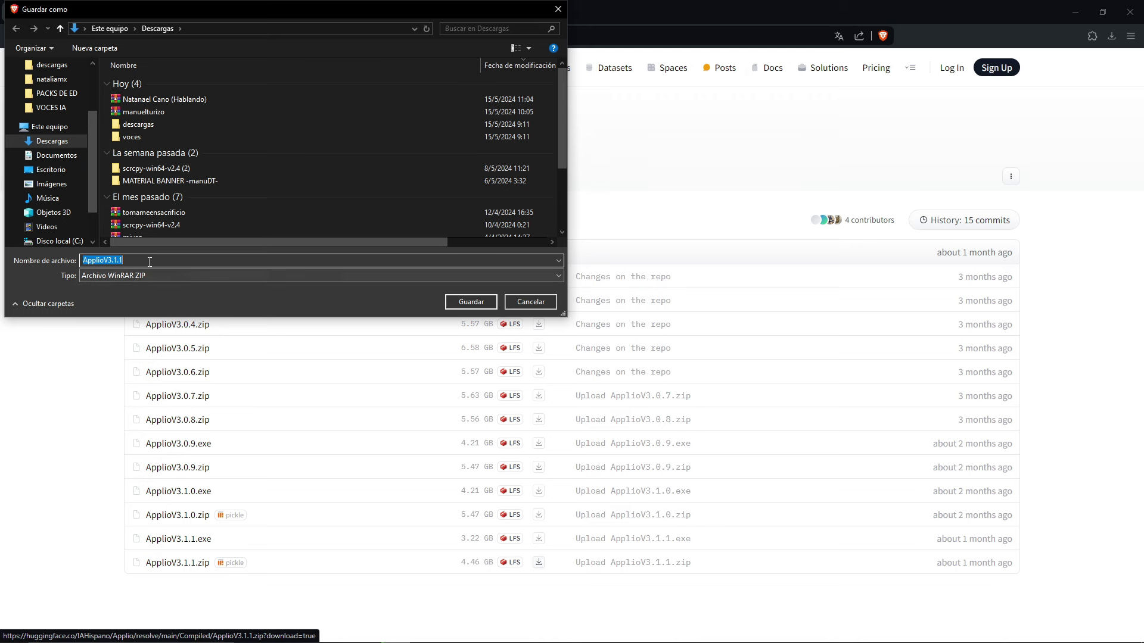
click(470, 302)
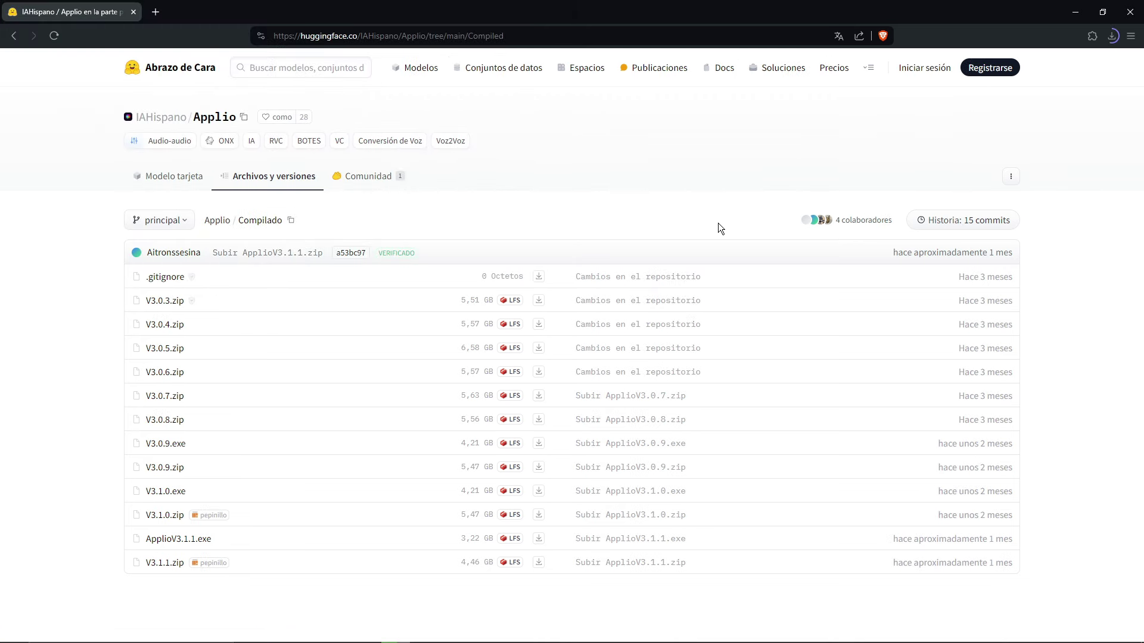
click(1111, 36)
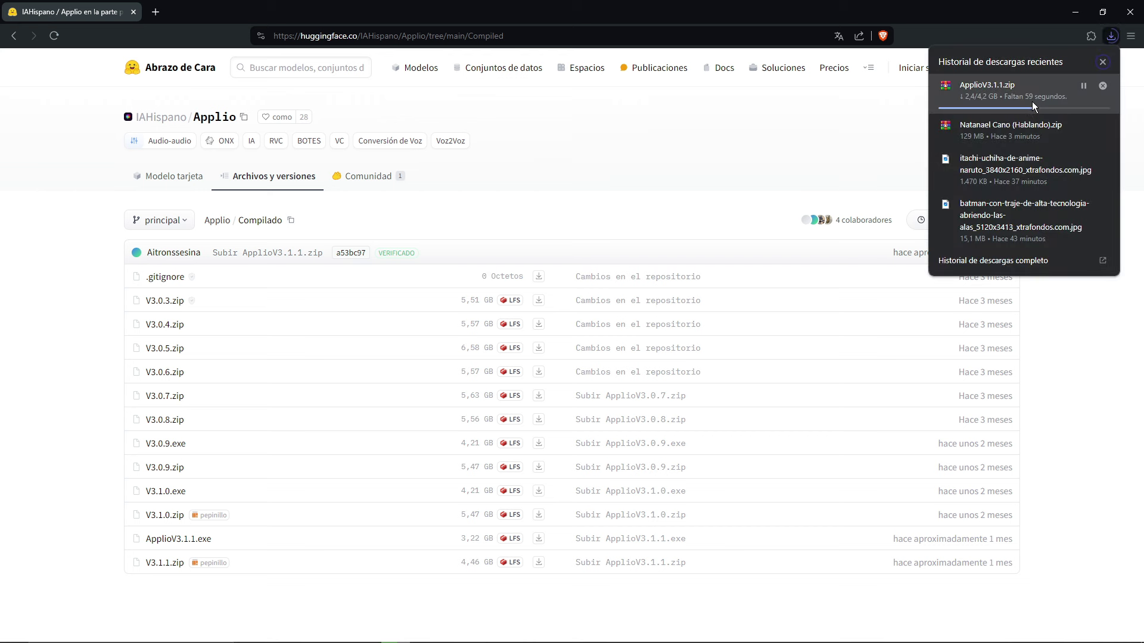
click(1051, 98)
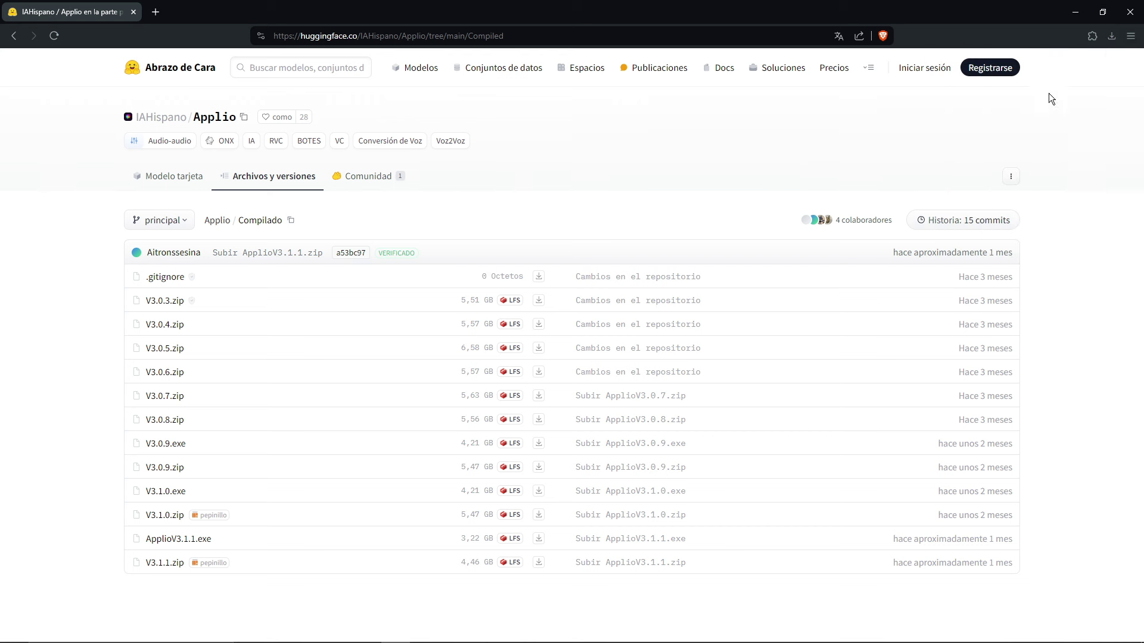
Step: Show the downloaded ApplioV3.1.1 archive in its folder and extract it with WinRAR into an ApplioV3.1.1 folder in Descargas
click(1111, 36)
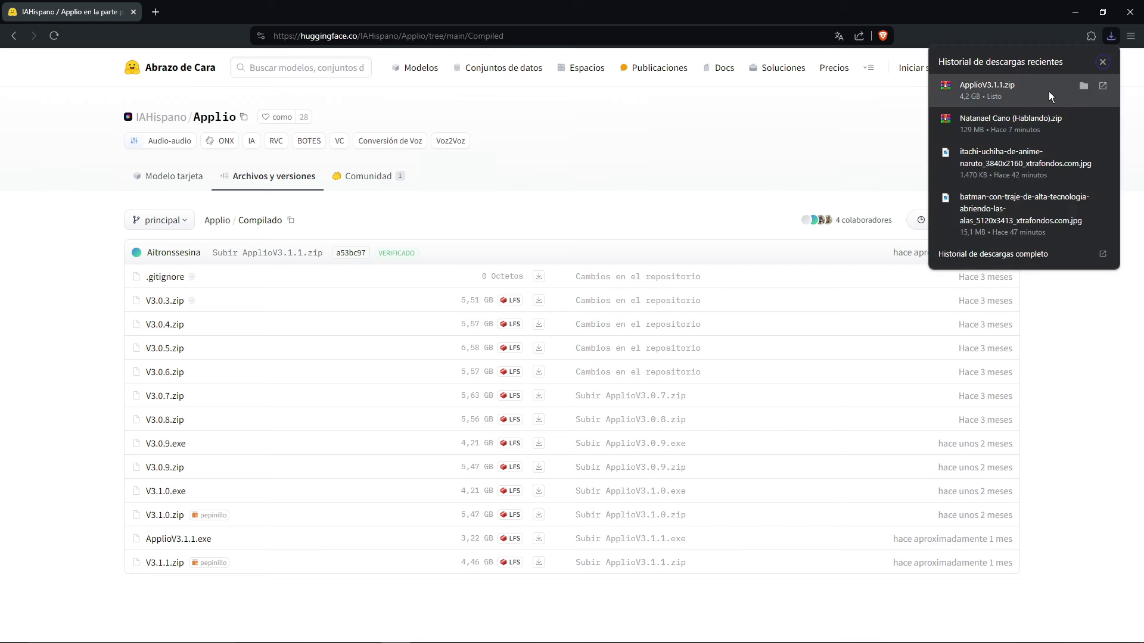
click(1084, 88)
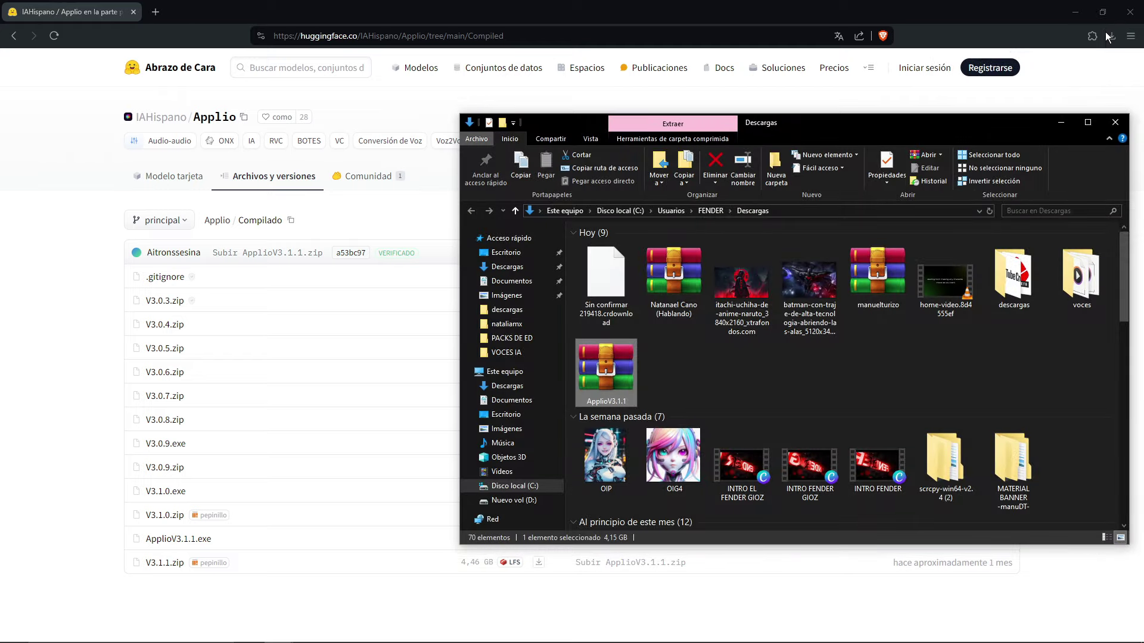
click(1075, 12)
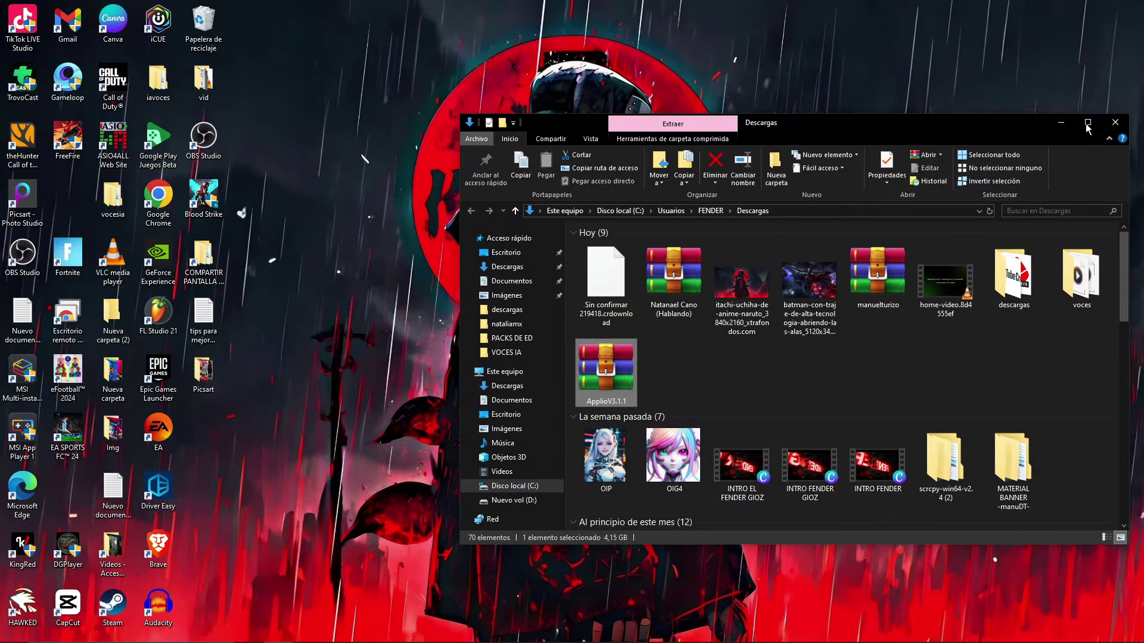
click(1087, 123)
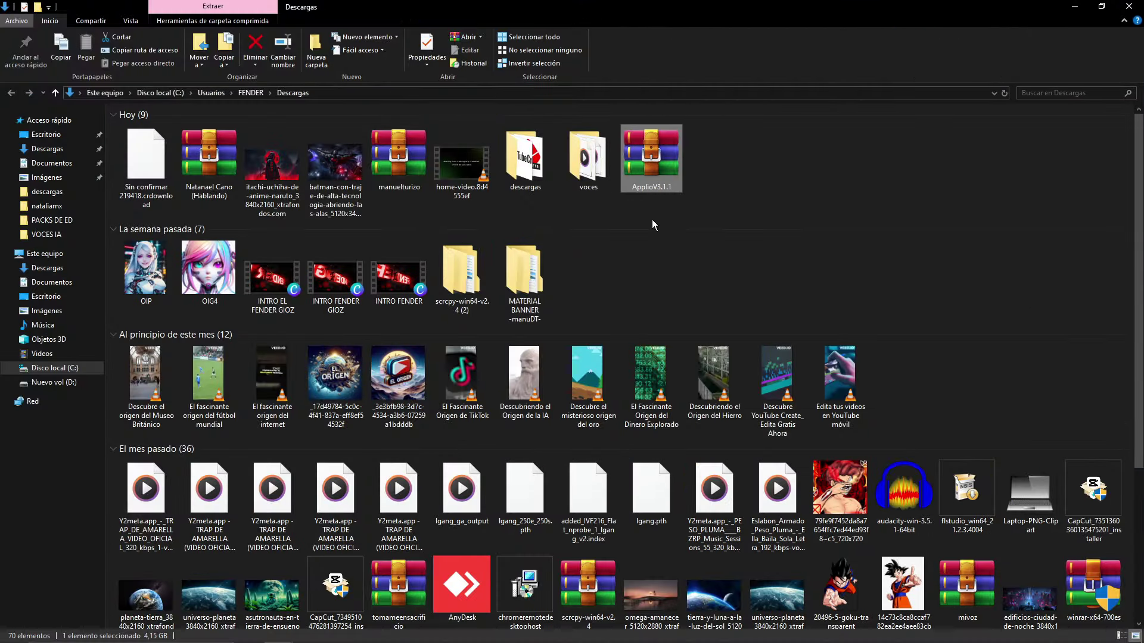
right_click(655, 155)
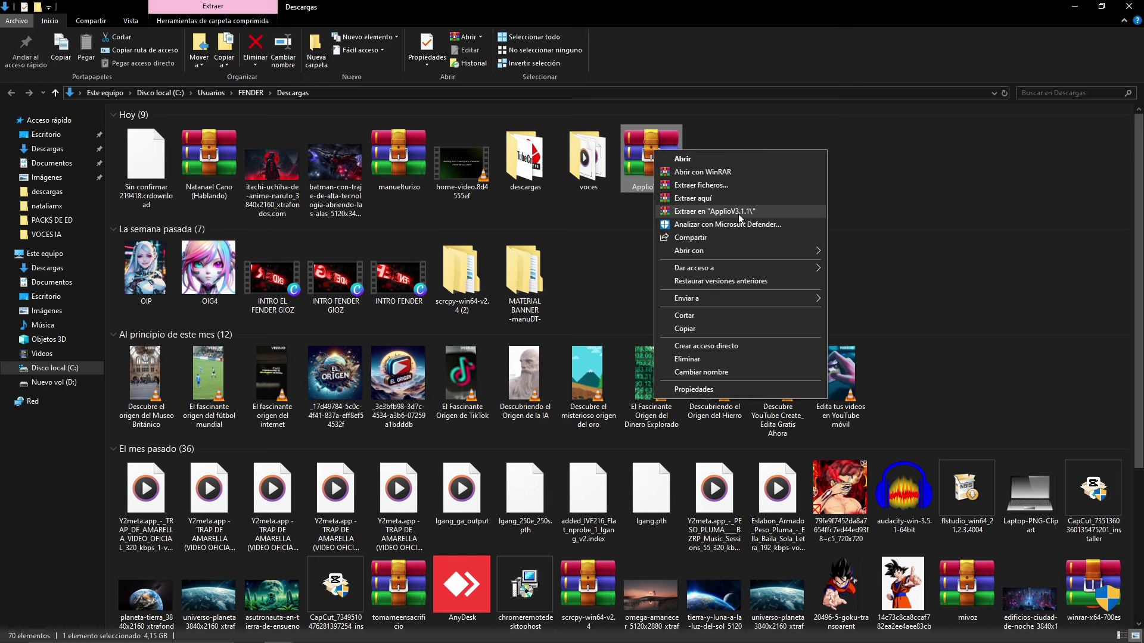
click(699, 185)
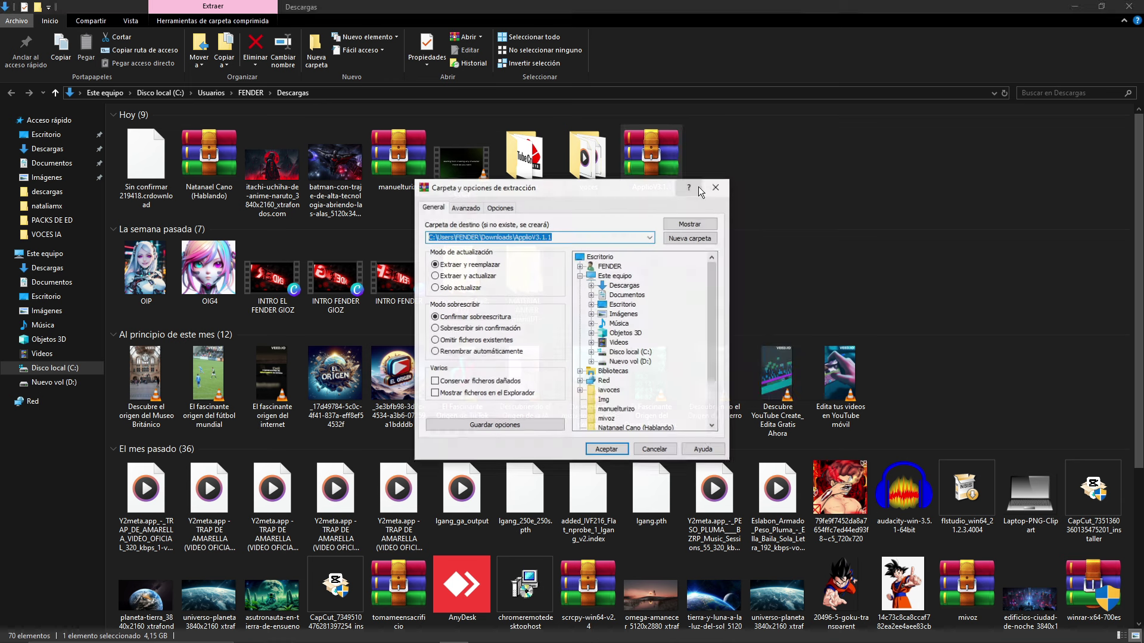
click(608, 452)
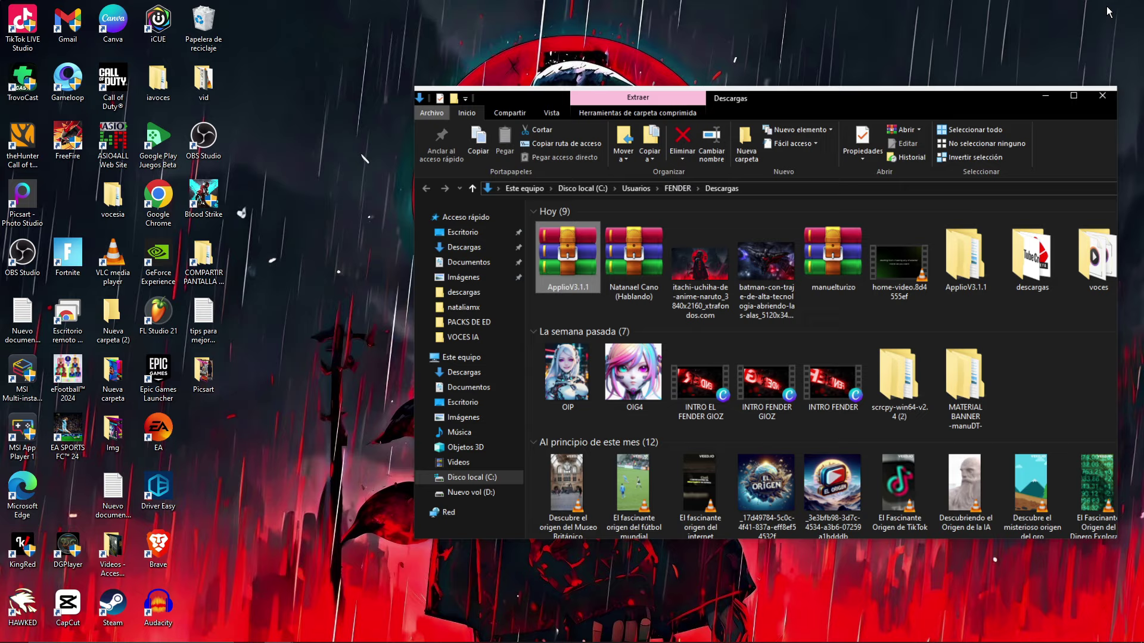
Step: Move the extracted ApplioV3.1.1 folder from Descargas to the desktop and place it just below the Discord shortcut
click(1100, 7)
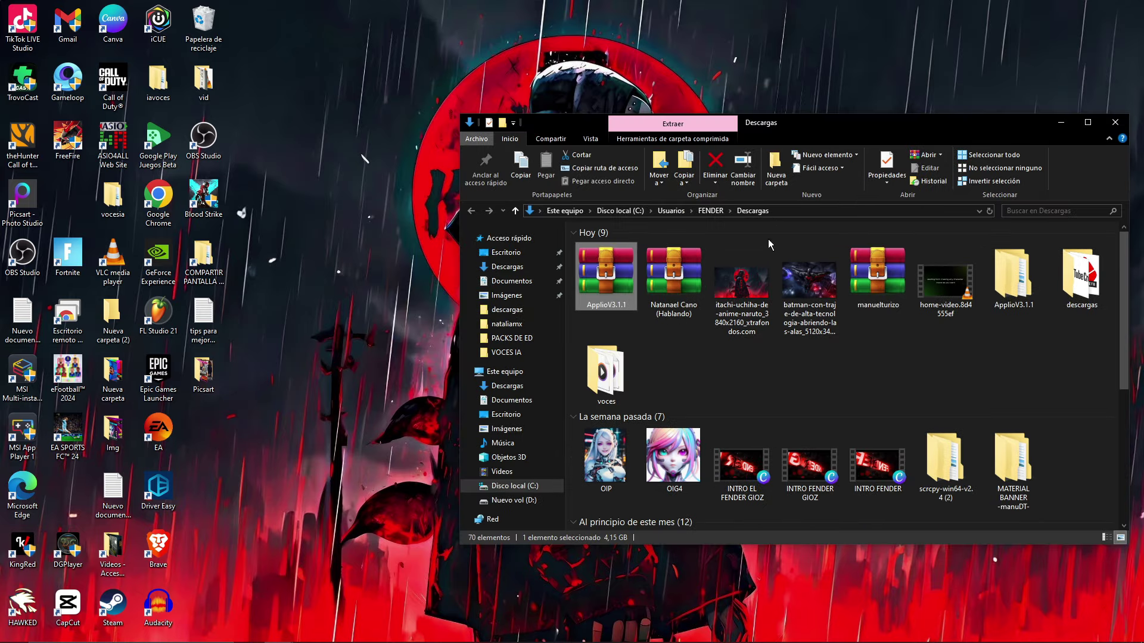
drag(1012, 277, 429, 268)
key(super+d)
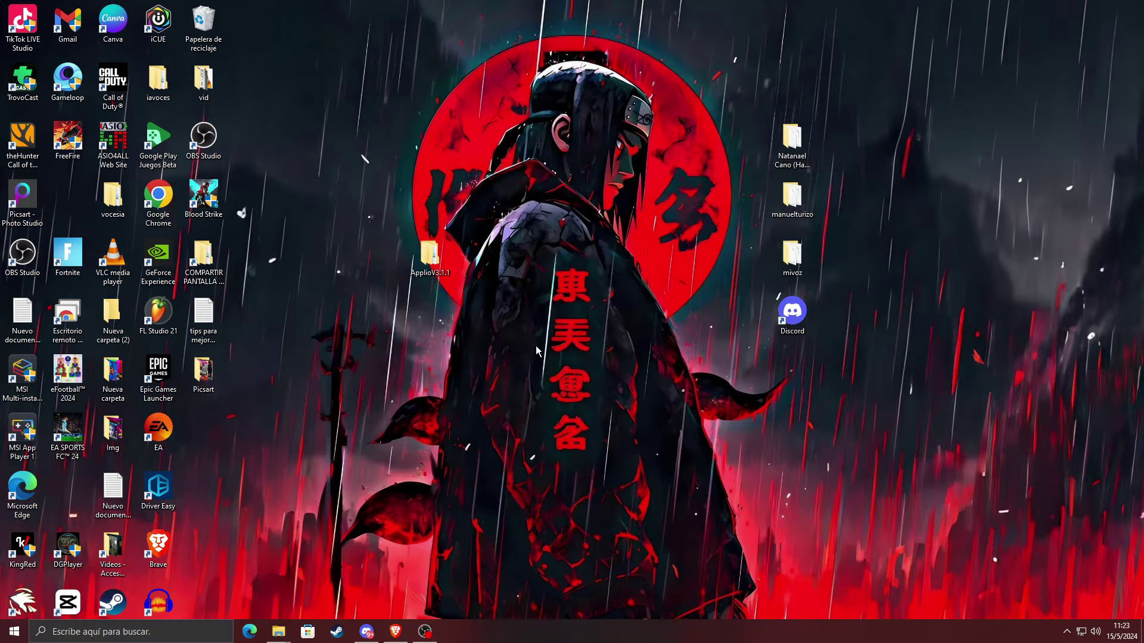
drag(430, 263, 801, 385)
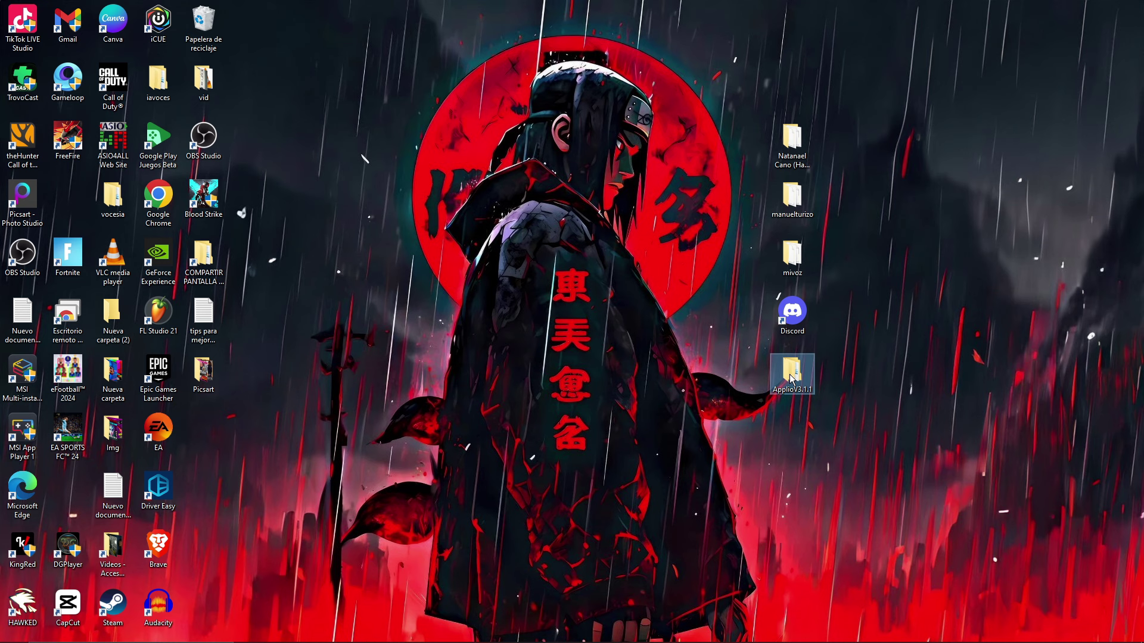
Step: Open the ApplioV3.1.1 folder on the desktop and the nested ApplioV3.1.1 folder inside it, and move its window nearer the screen's centre
double_click(793, 375)
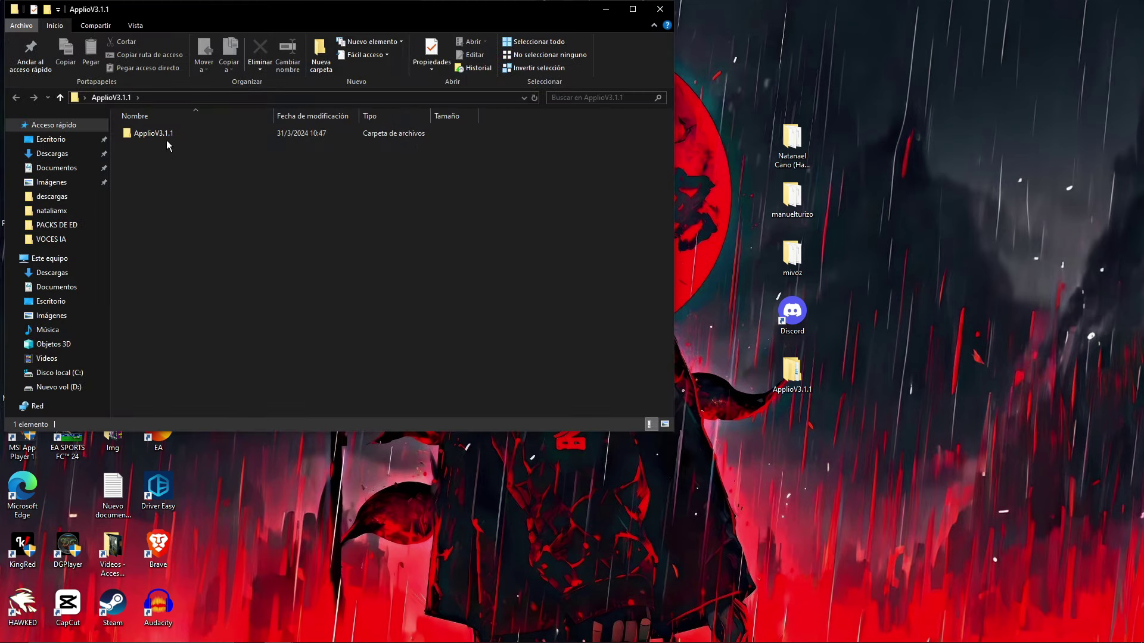
click(171, 138)
double_click(172, 139)
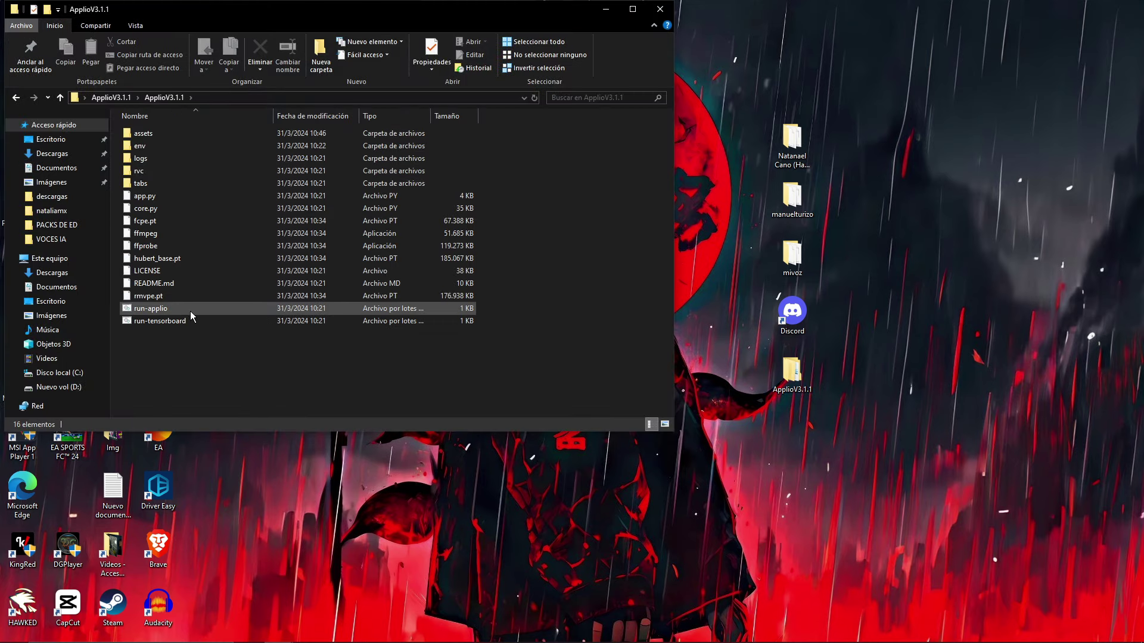
drag(468, 12, 546, 114)
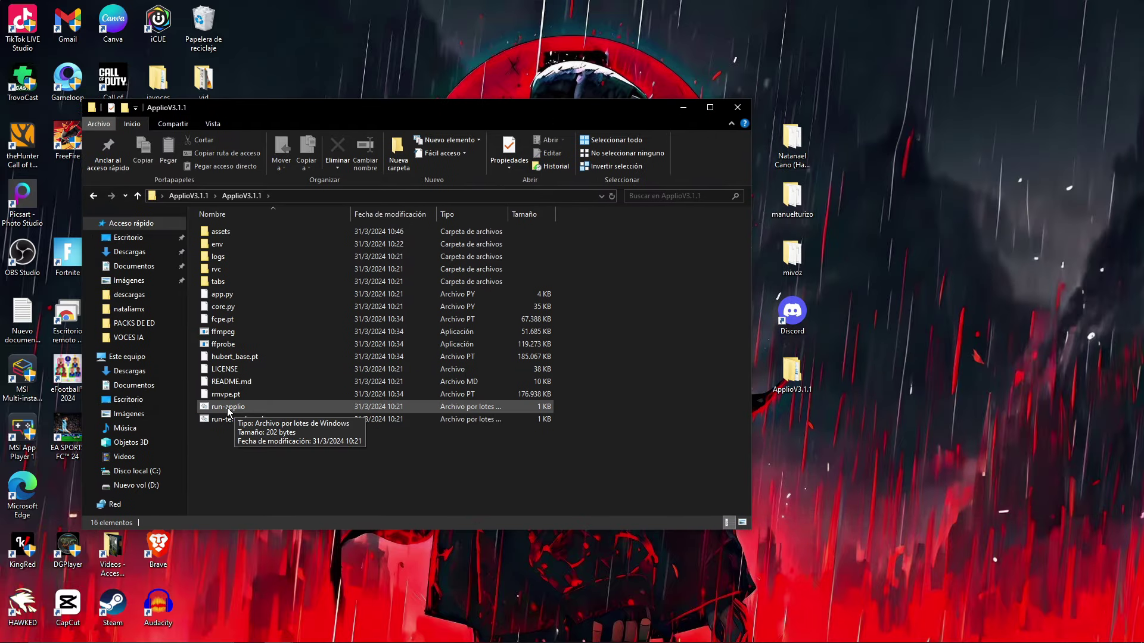
Step: Run the run-applio batch file despite the SmartScreen warning and minimize the Explorer window behind the Applio console
double_click(229, 408)
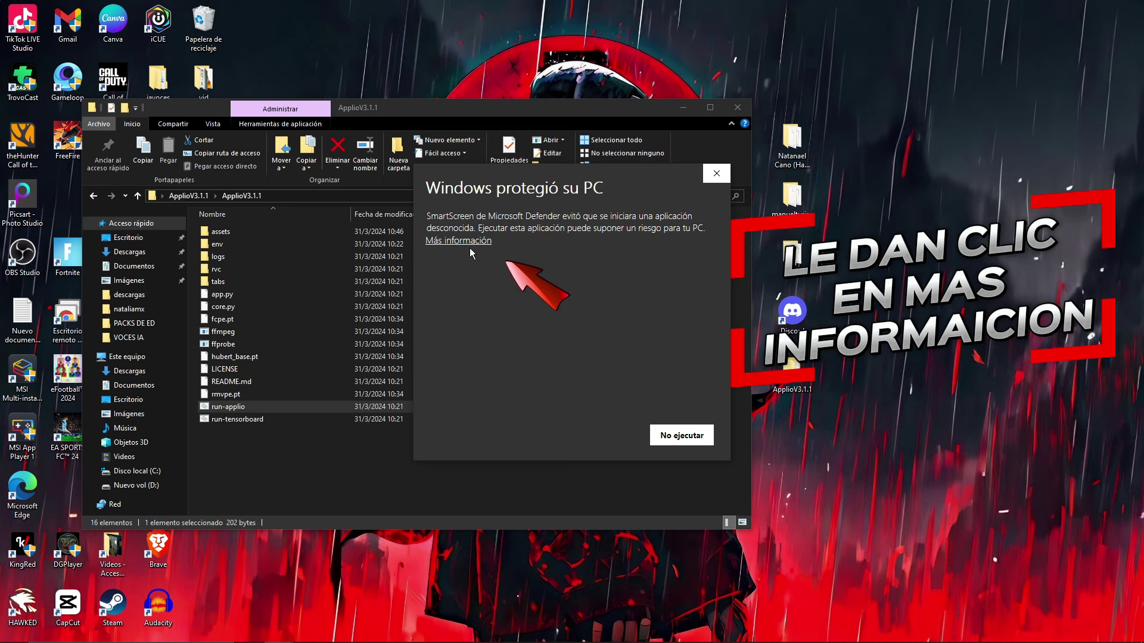
click(469, 242)
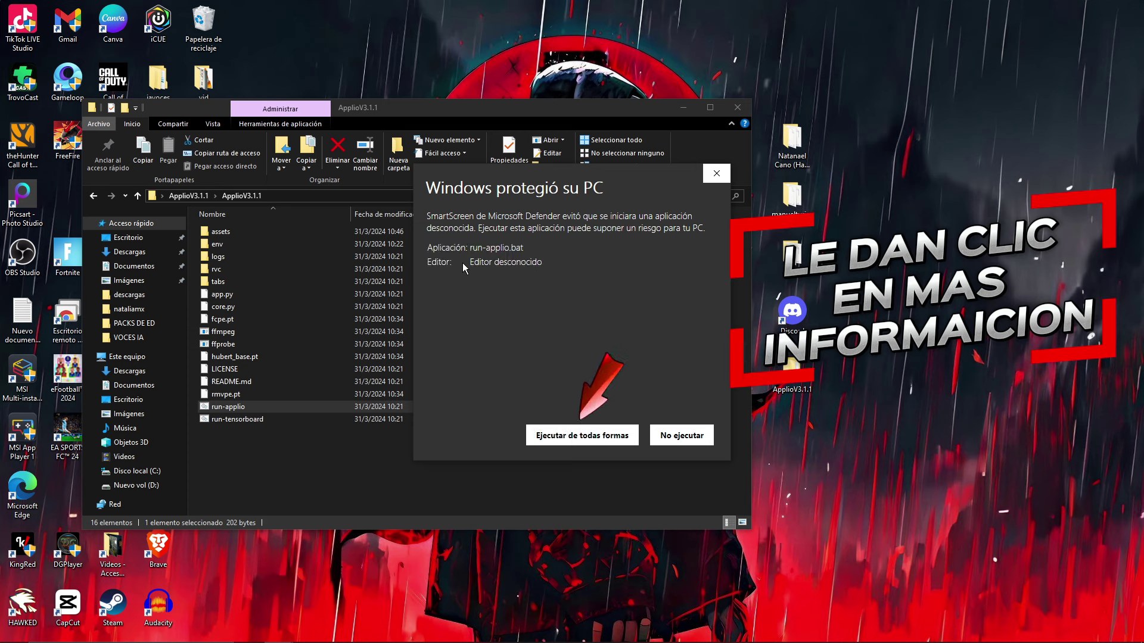
click(570, 436)
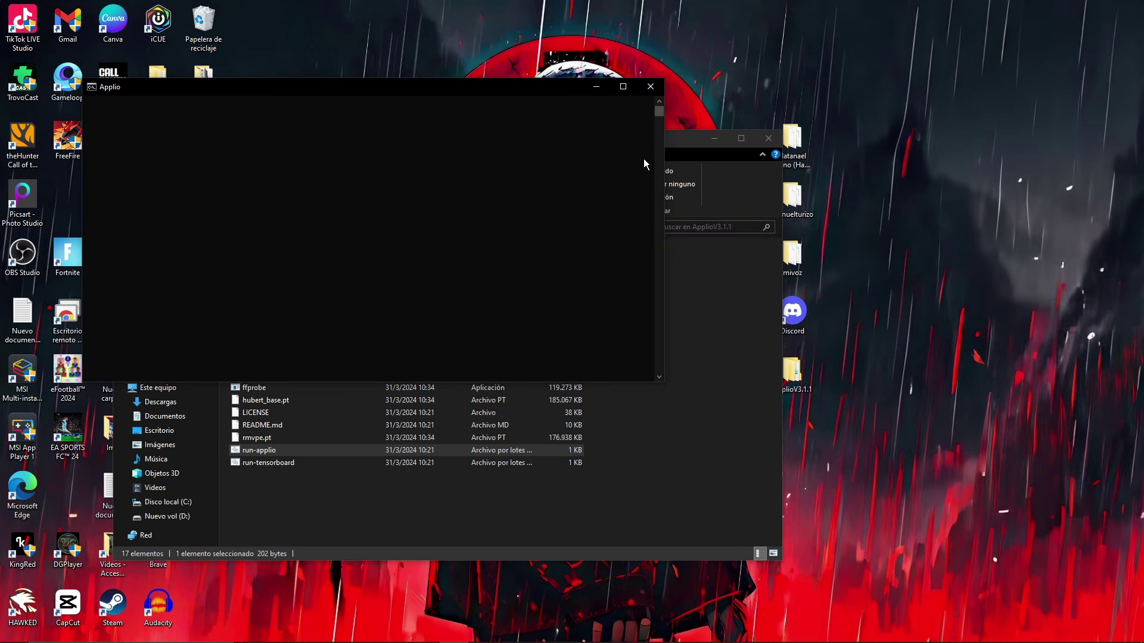
click(678, 137)
click(710, 138)
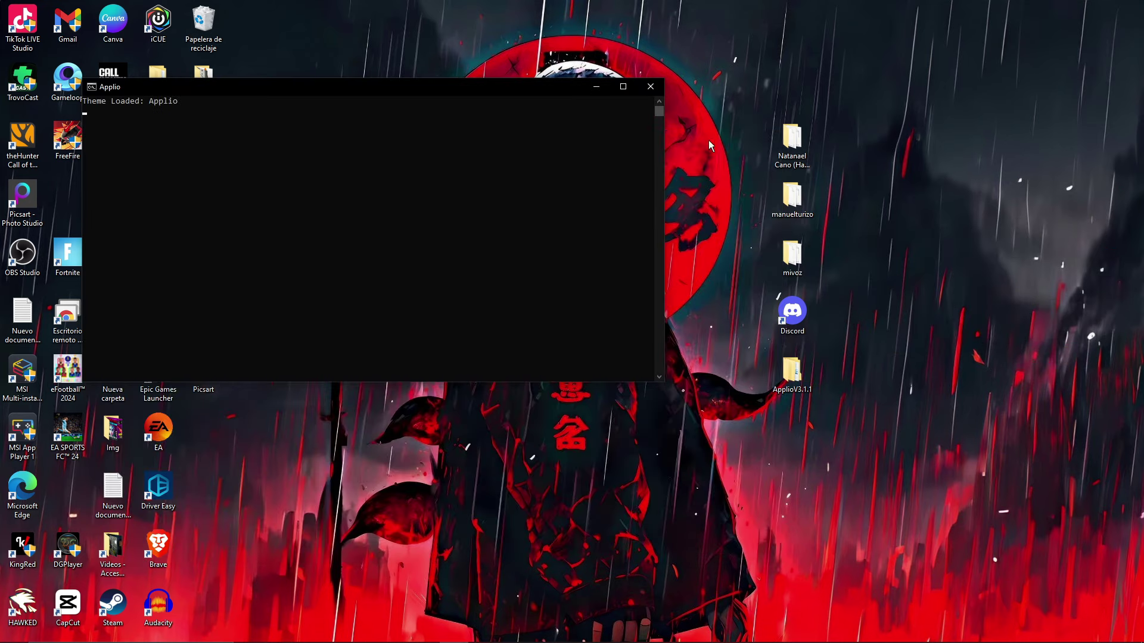